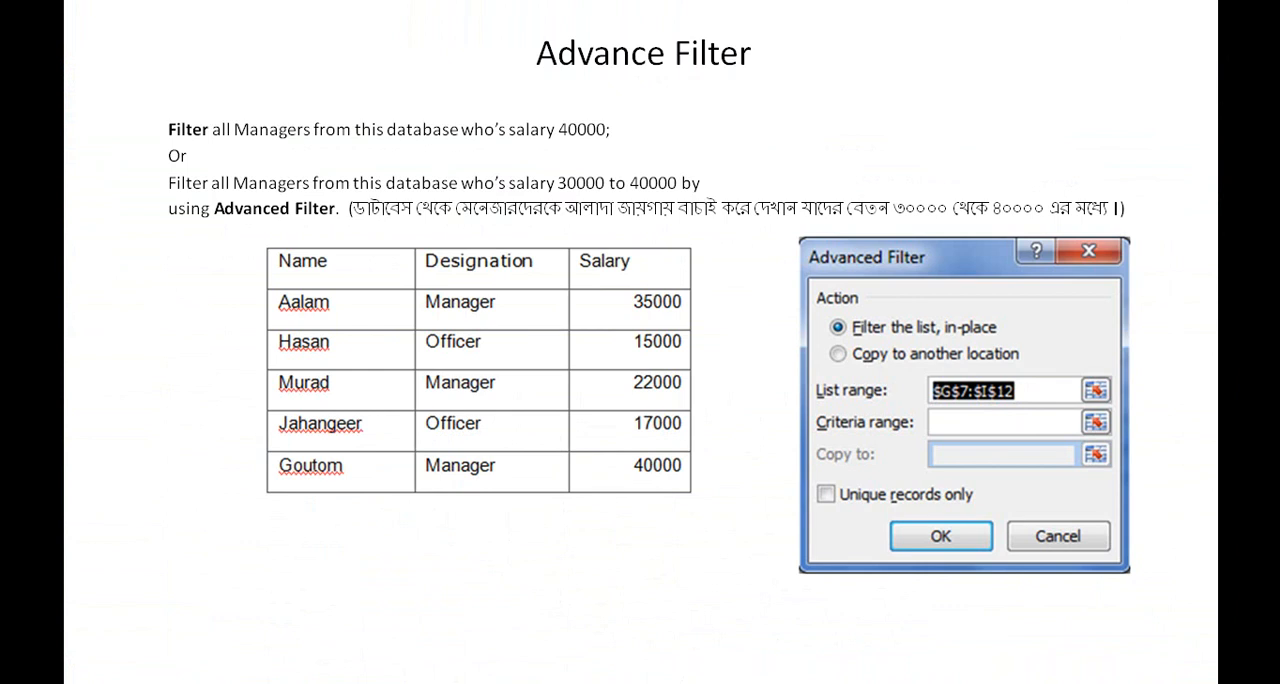
Step: Switch from the slideshow to the Excel workbook Book1 and set the first Salary criterion in K6 to 40000
{"action": "key", "text": "super"}
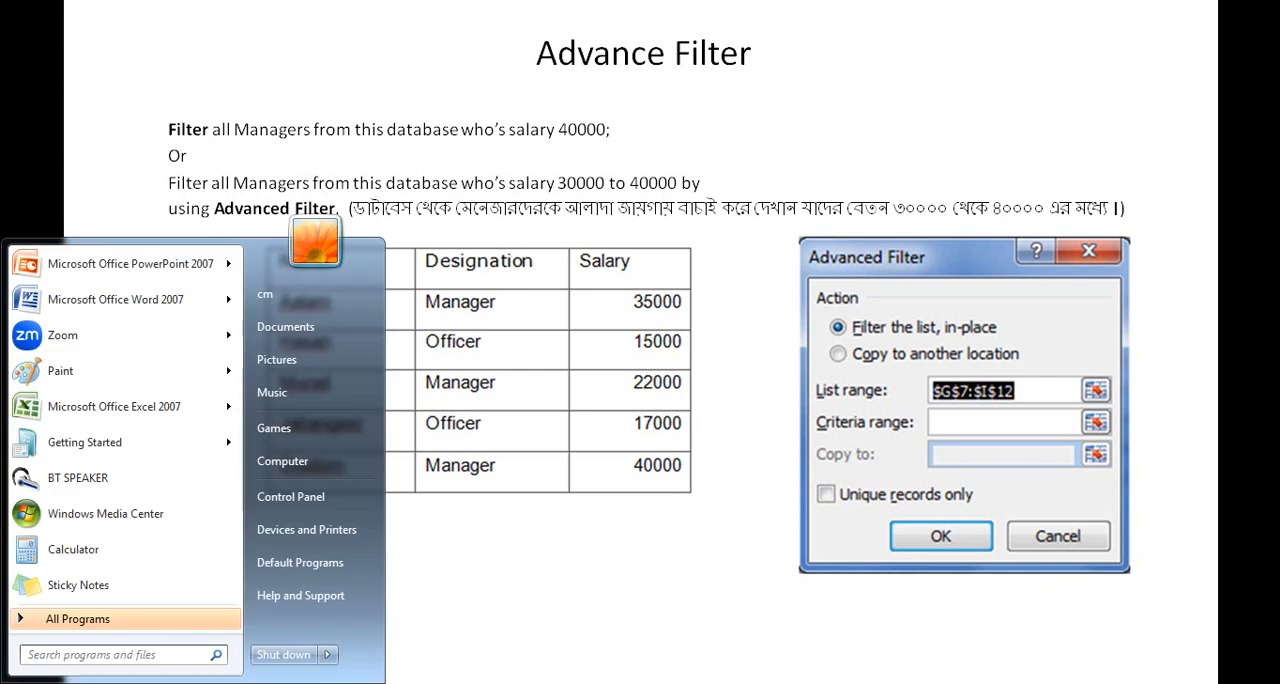
{"action": "left_click", "coordinate": [482, 683]}
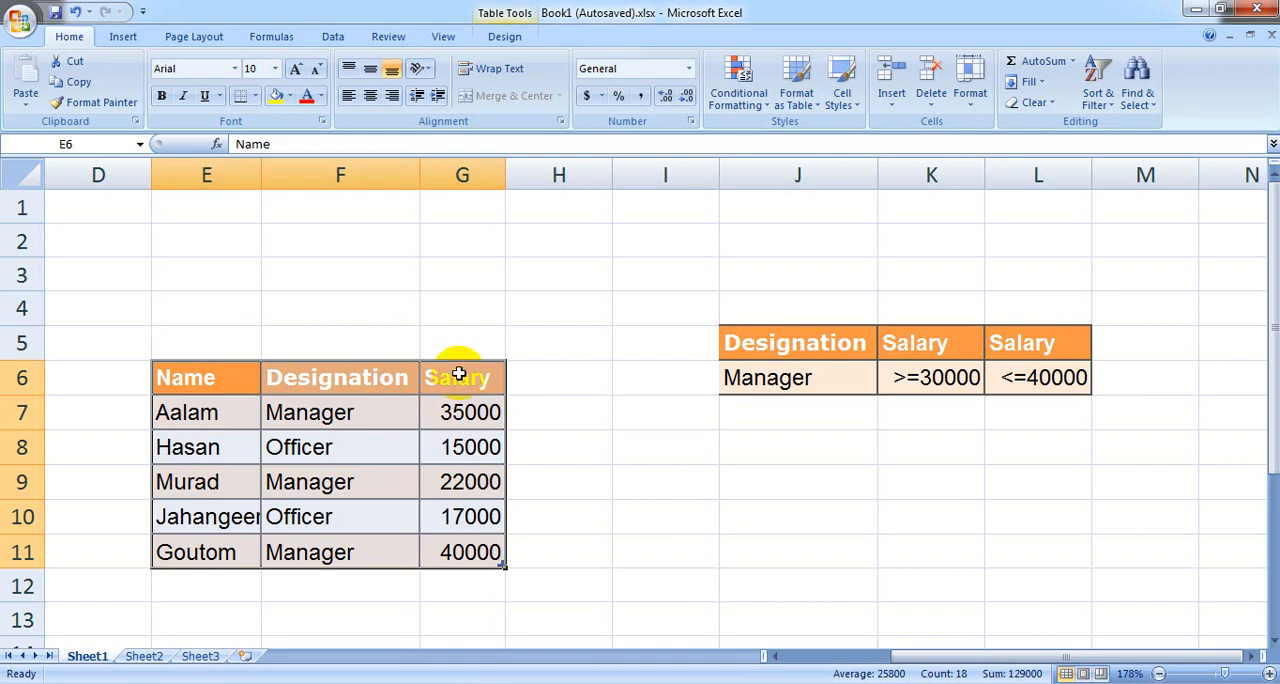
{"action": "left_click", "coordinate": [755, 388]}
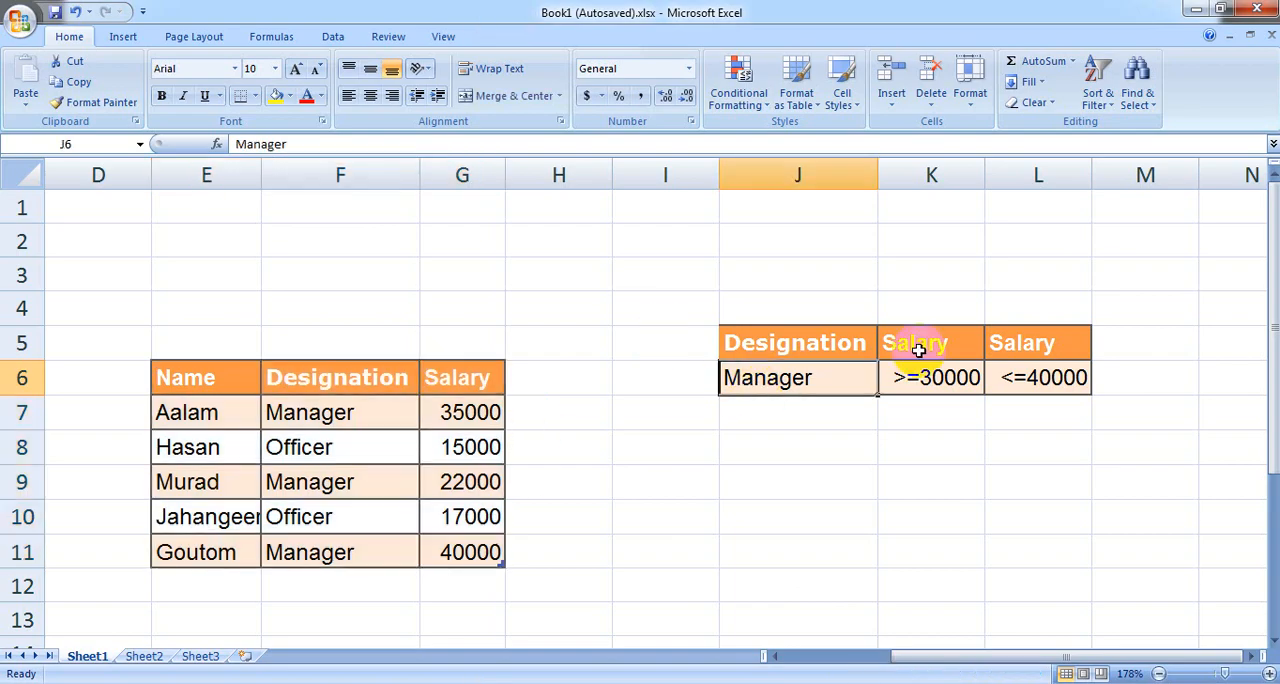
{"action": "left_click_drag", "start_coordinate": [1000, 342], "coordinate": [1007, 375]}
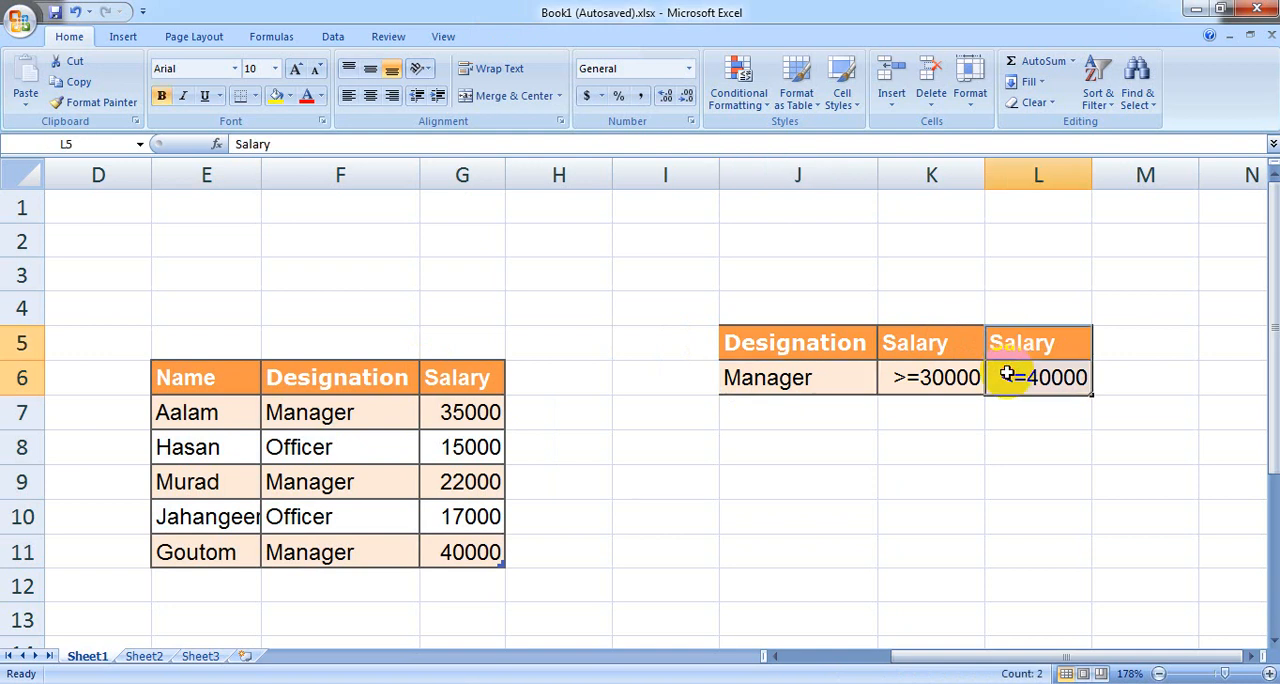
{"action": "left_click", "coordinate": [903, 372]}
{"action": "double_click", "coordinate": [917, 377]}
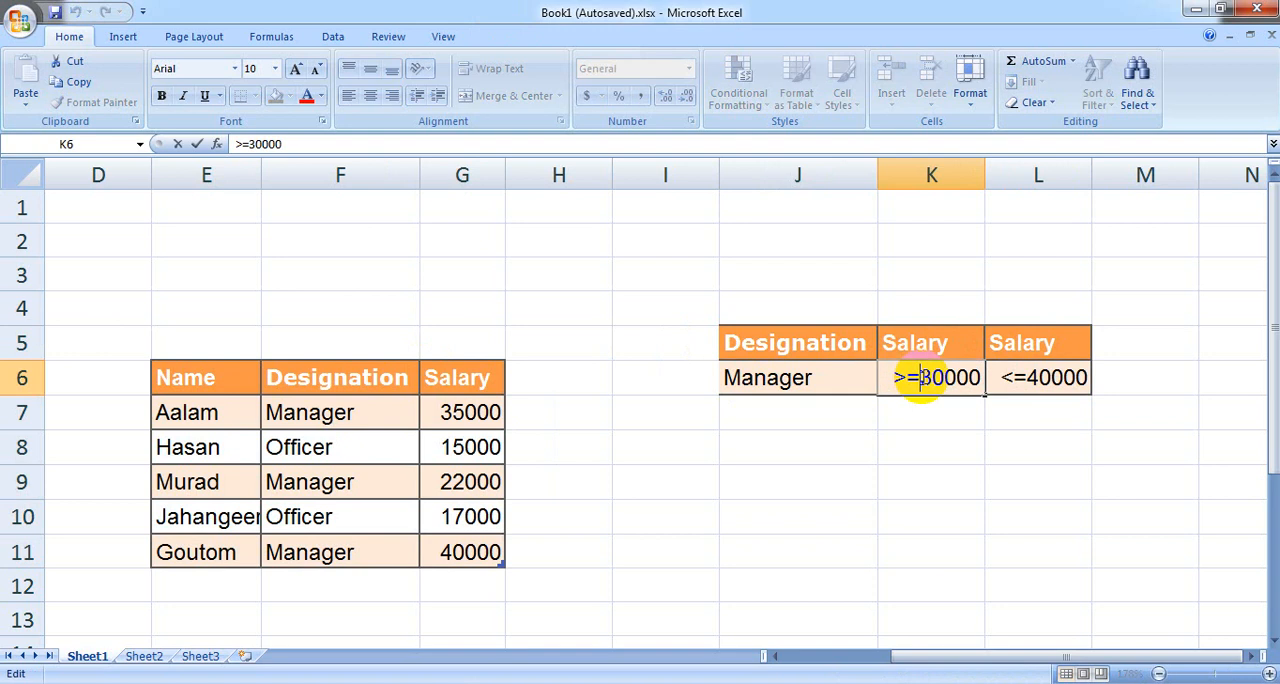
{"action": "key", "text": "BackSpace"}
{"action": "key", "text": "BackSpace"}
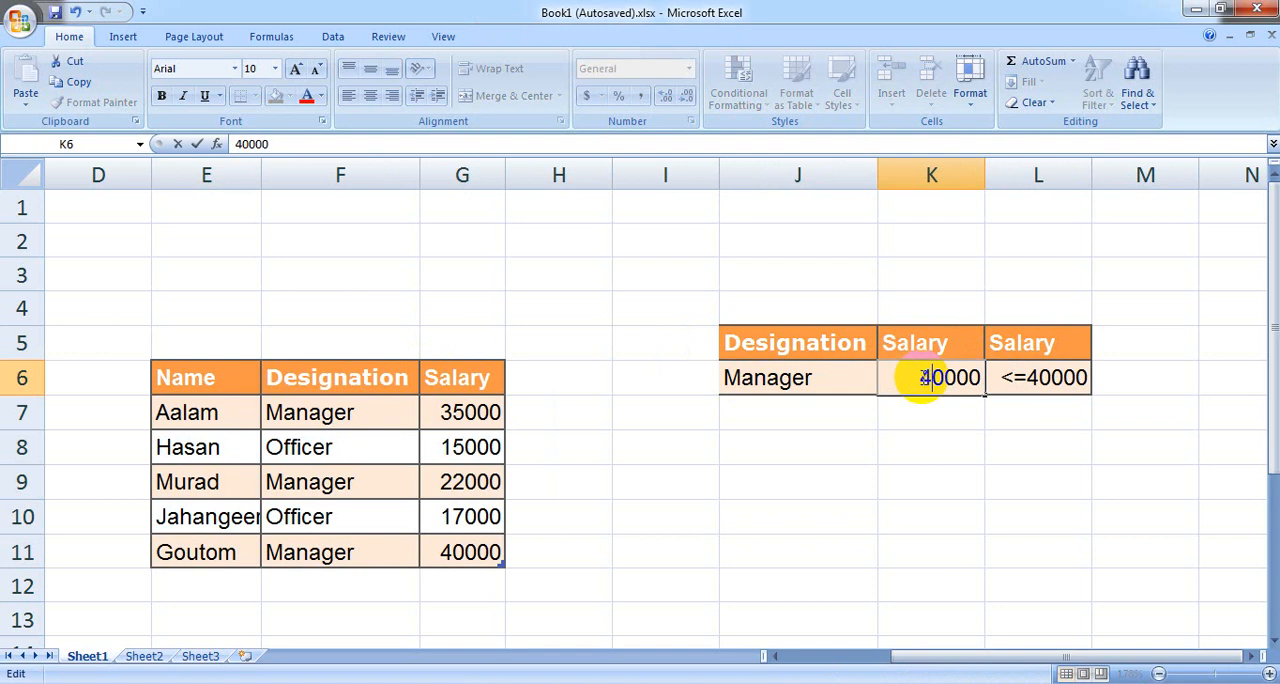
{"action": "type", "text": "4"}
{"action": "key", "text": "Return"}
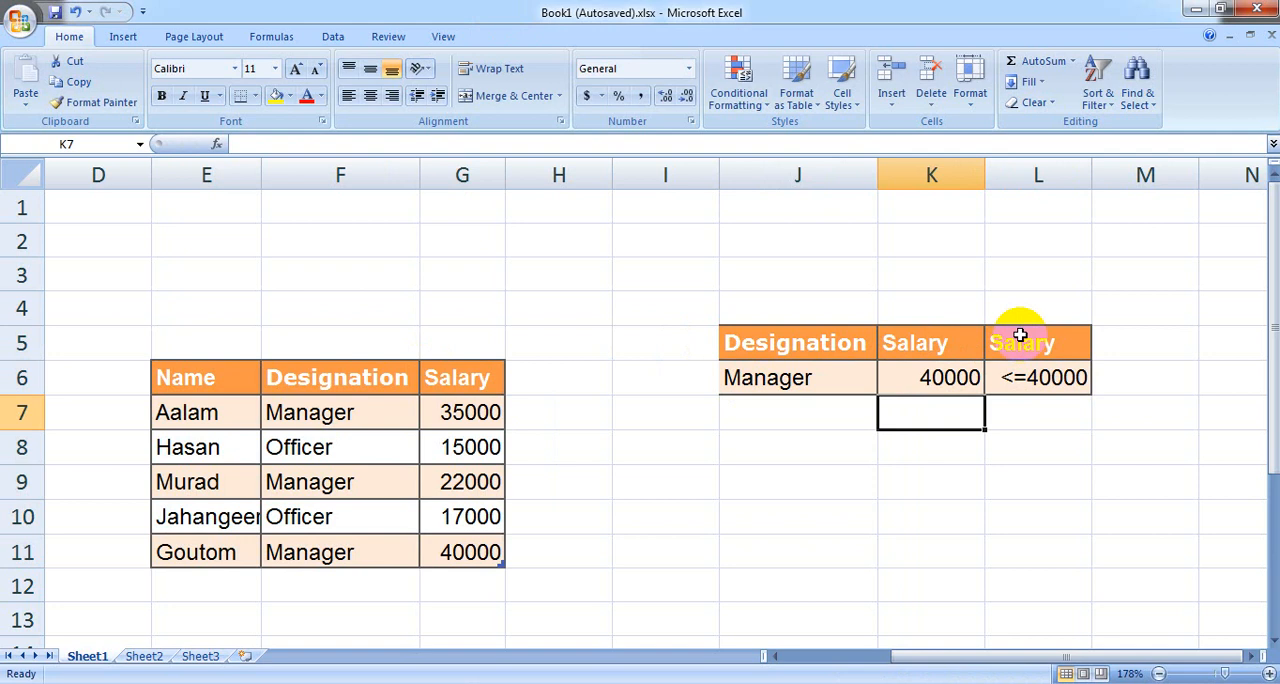
Step: Fill the second Salary criterion cells L5:L6 with white
{"action": "left_click_drag", "start_coordinate": [1020, 334], "coordinate": [1027, 377]}
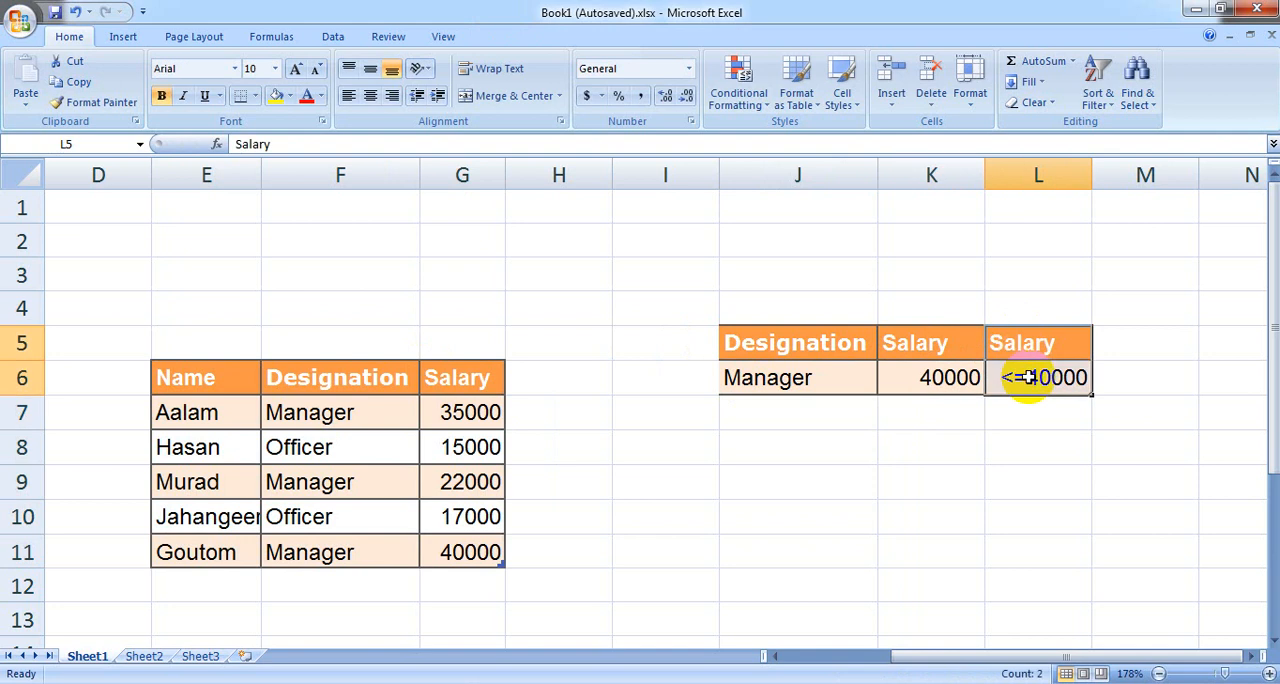
{"action": "left_click", "coordinate": [290, 97]}
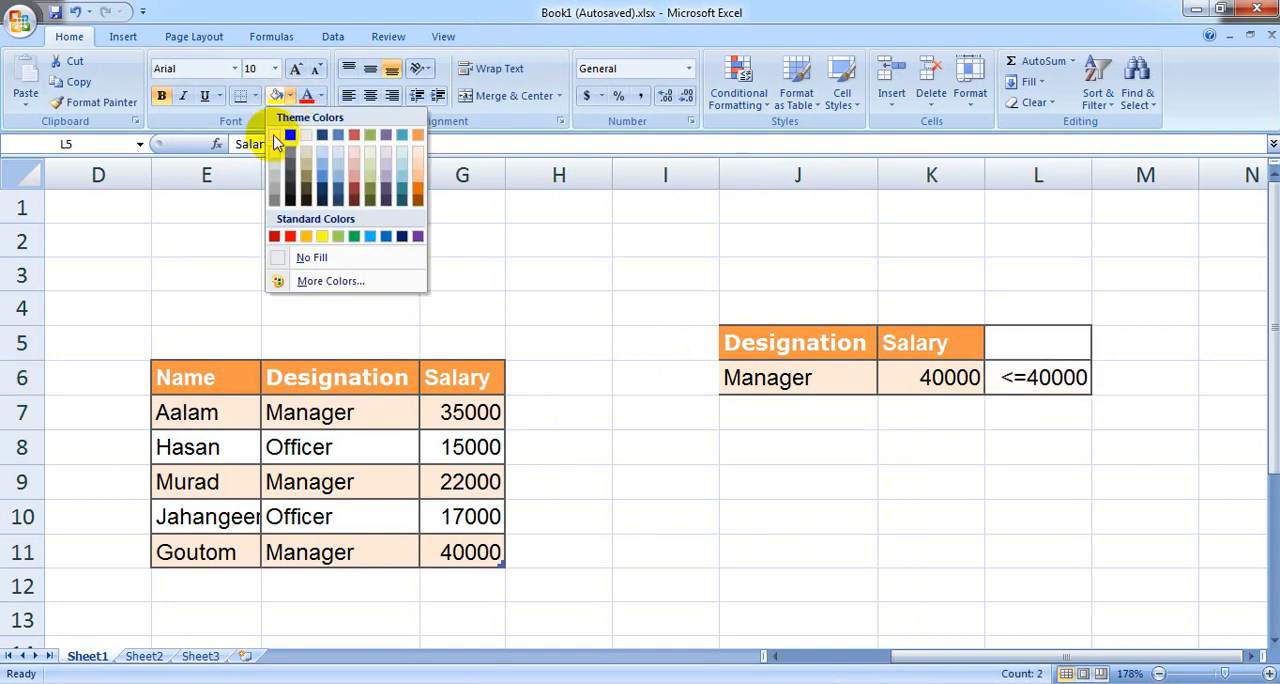
{"action": "left_click", "coordinate": [275, 136]}
{"action": "left_click", "coordinate": [1013, 403]}
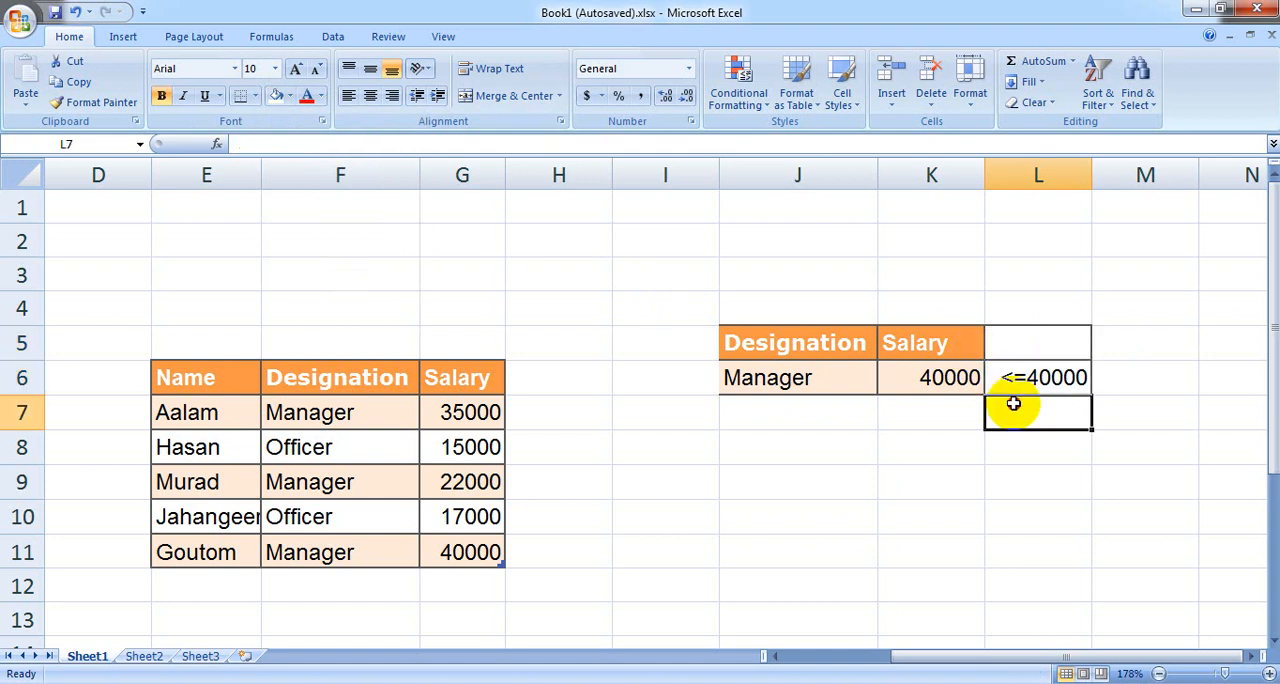
Step: Set the font color of the criterion in L6 to white to hide its text
{"action": "left_click", "coordinate": [1022, 377]}
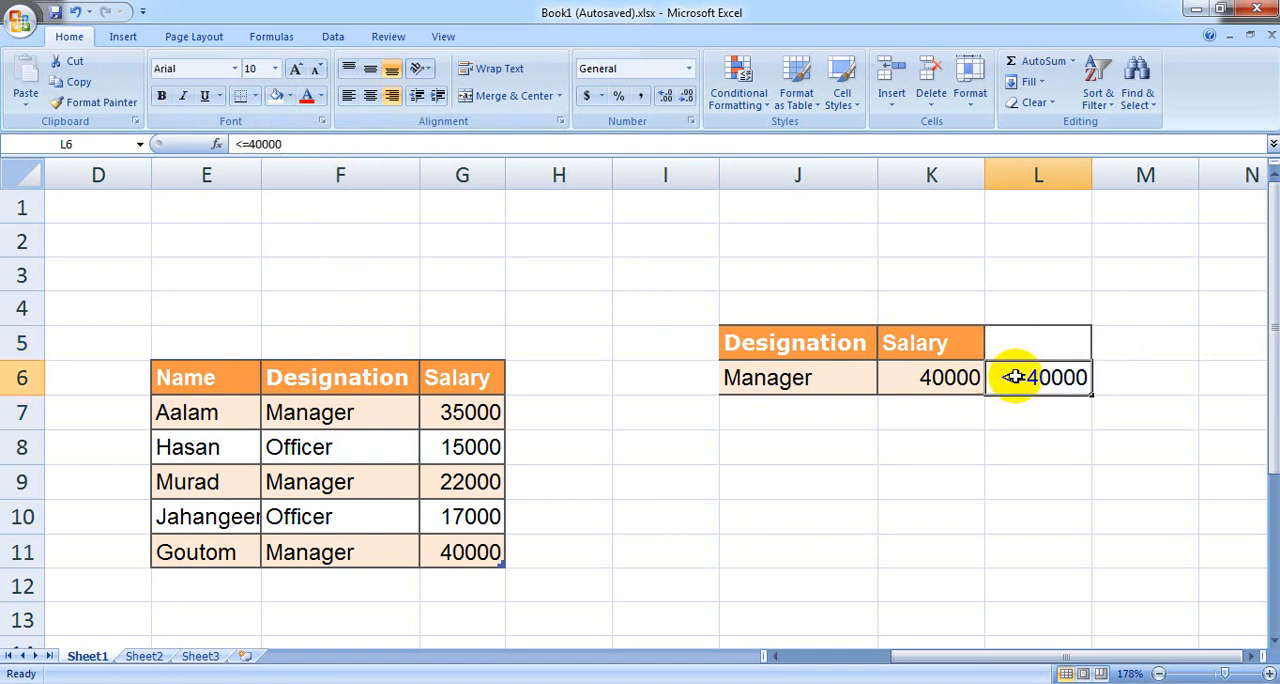
{"action": "left_click", "coordinate": [320, 96]}
{"action": "left_click", "coordinate": [304, 150]}
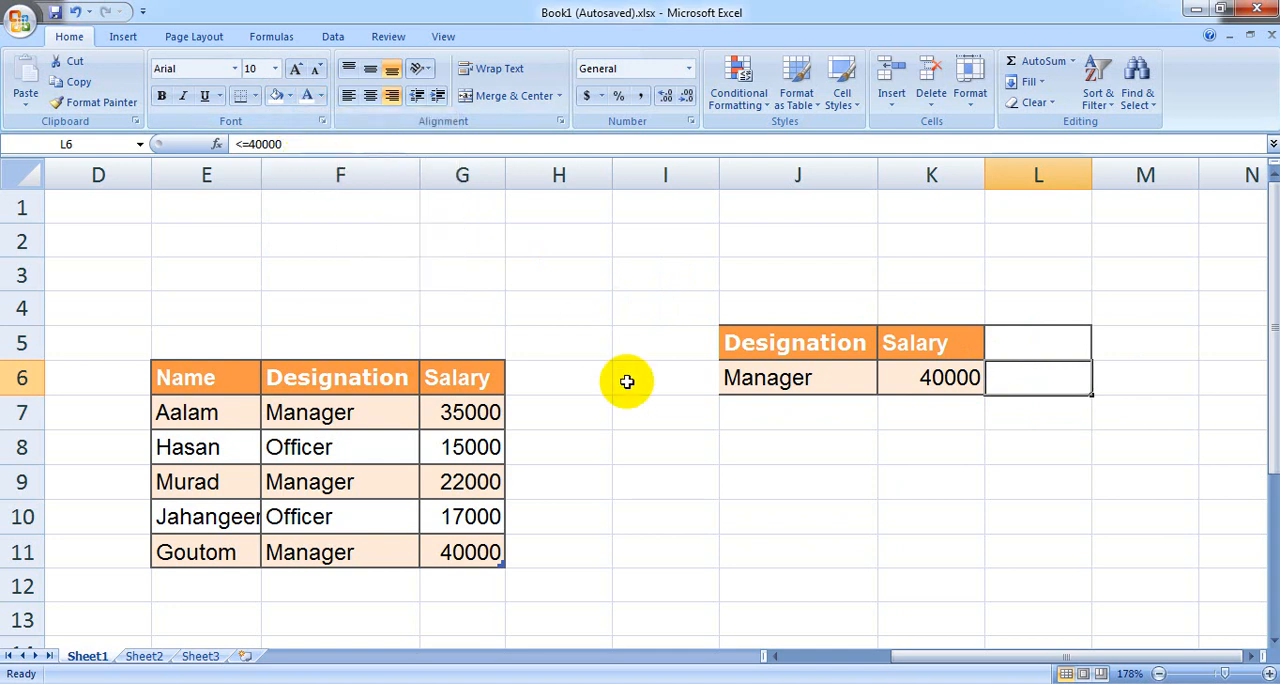
{"action": "left_click", "coordinate": [749, 456]}
{"action": "left_click", "coordinate": [634, 418]}
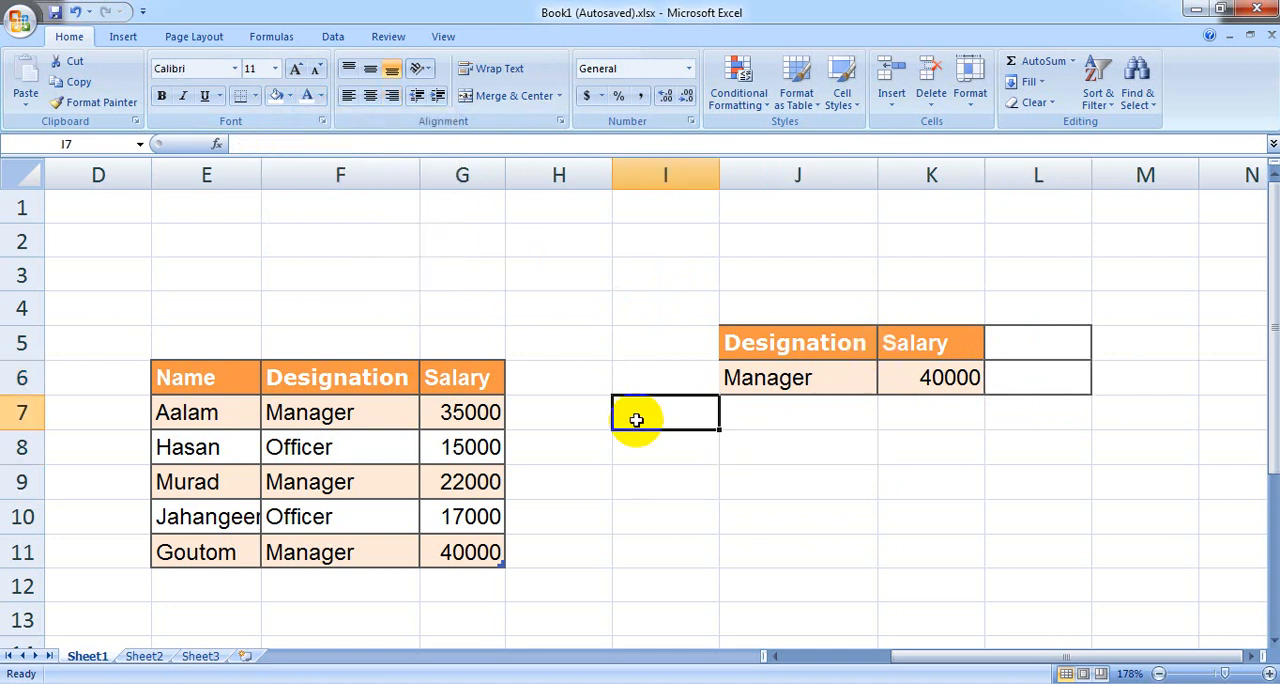
{"action": "left_click", "coordinate": [594, 484]}
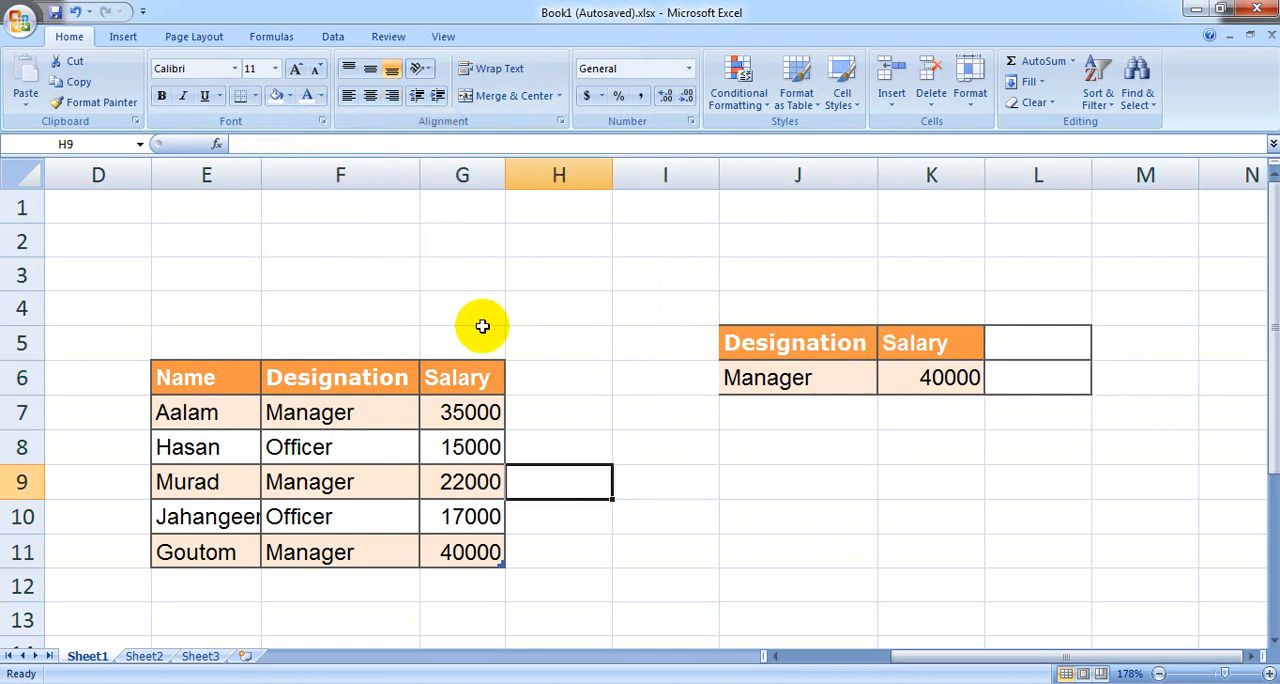
Step: Start an Advanced Filter with the whole employee table, Table1[#All], as list range and Sheet1!$J$5:$K$6 as criteria range
{"action": "left_click", "coordinate": [331, 38]}
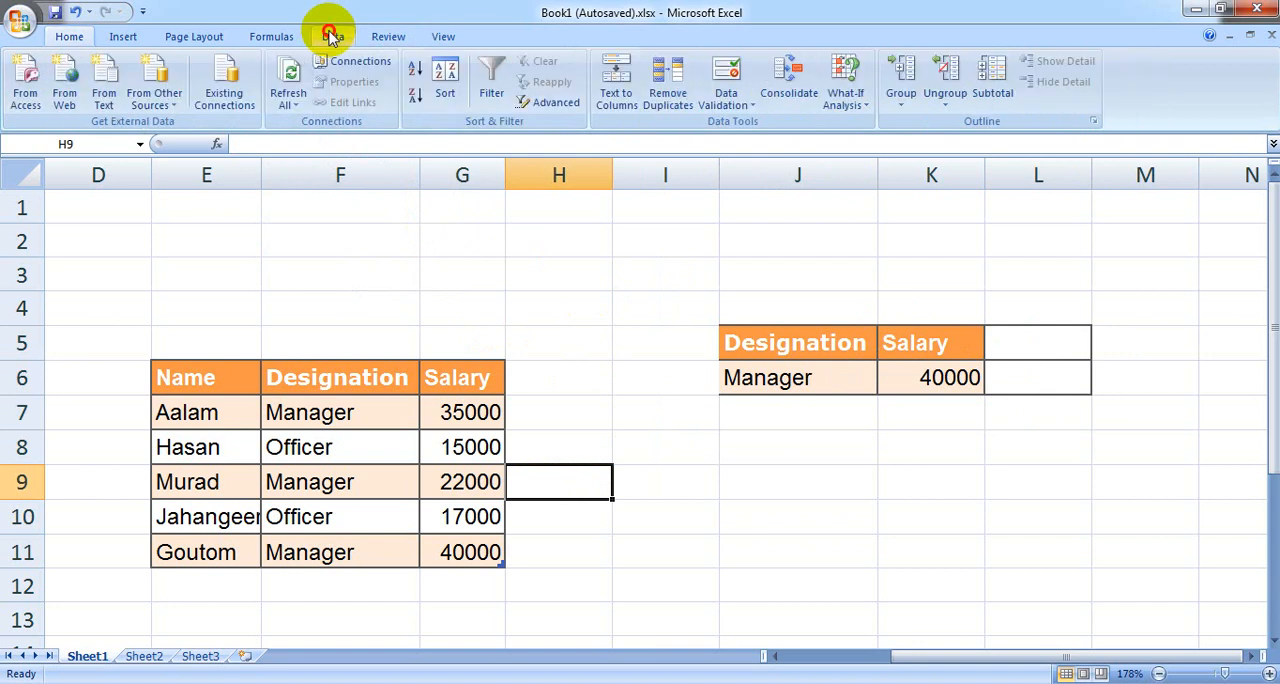
{"action": "left_click", "coordinate": [549, 104]}
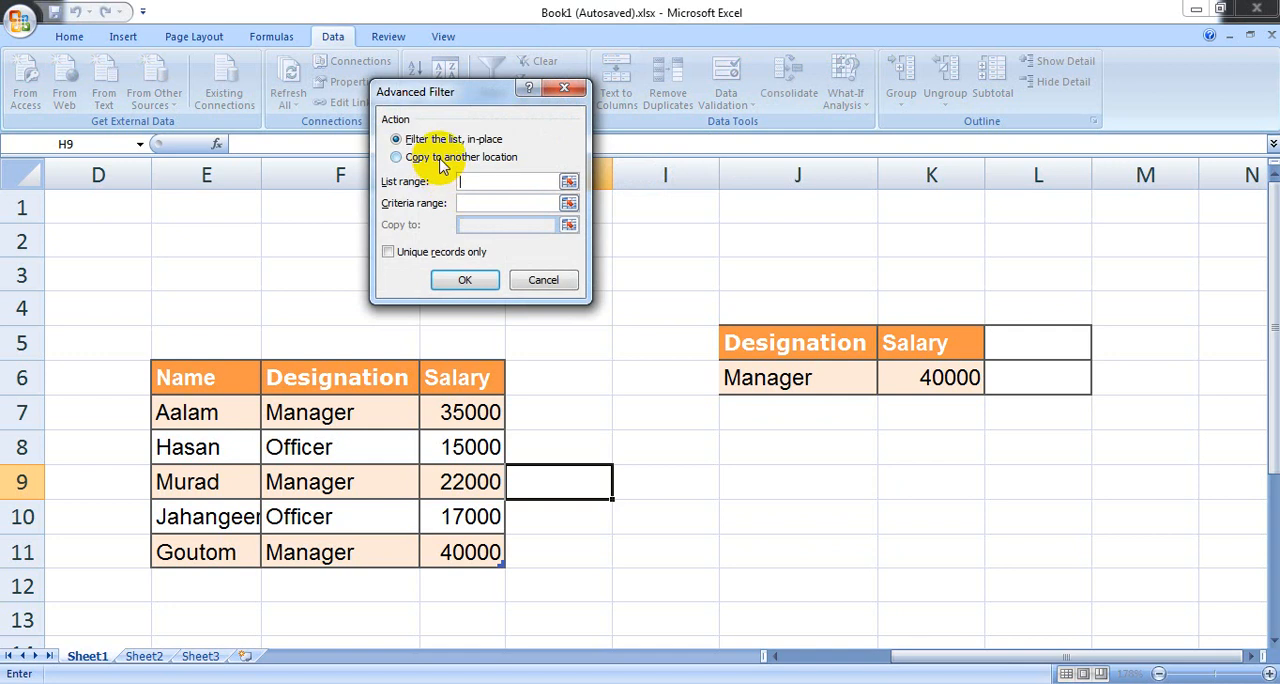
{"action": "left_click_drag", "start_coordinate": [171, 373], "coordinate": [449, 549]}
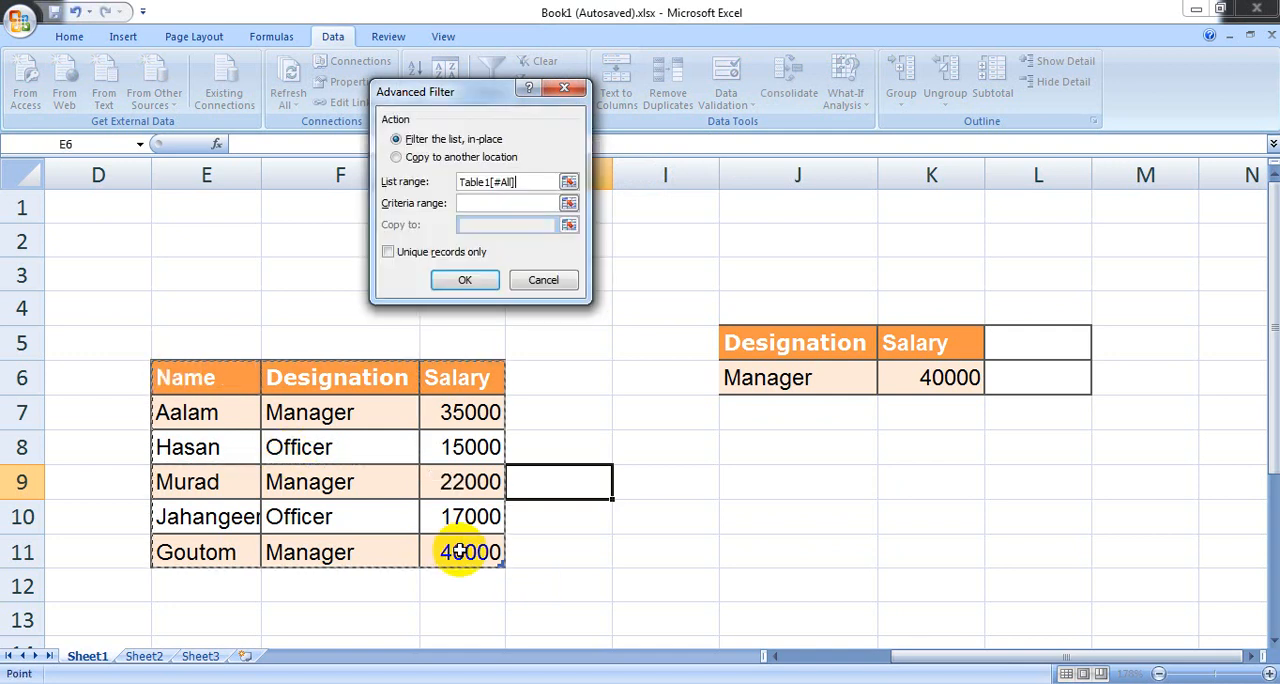
{"action": "left_click", "coordinate": [473, 204]}
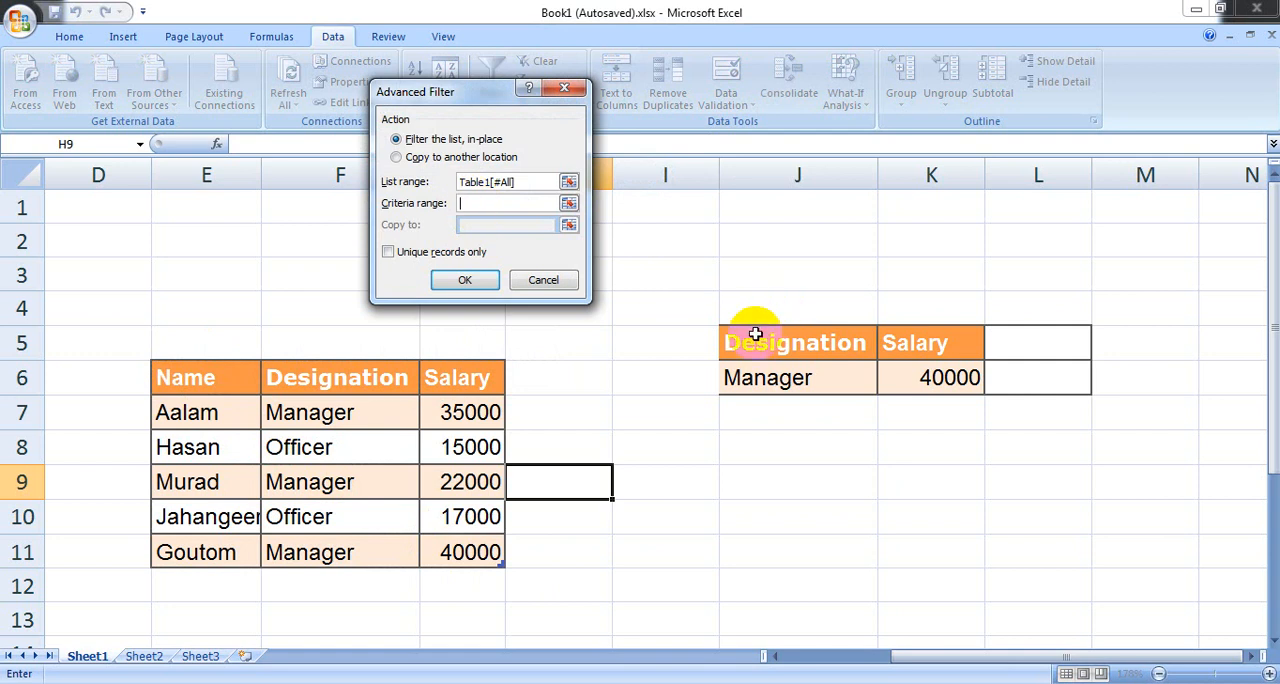
{"action": "left_click_drag", "start_coordinate": [754, 333], "coordinate": [949, 374]}
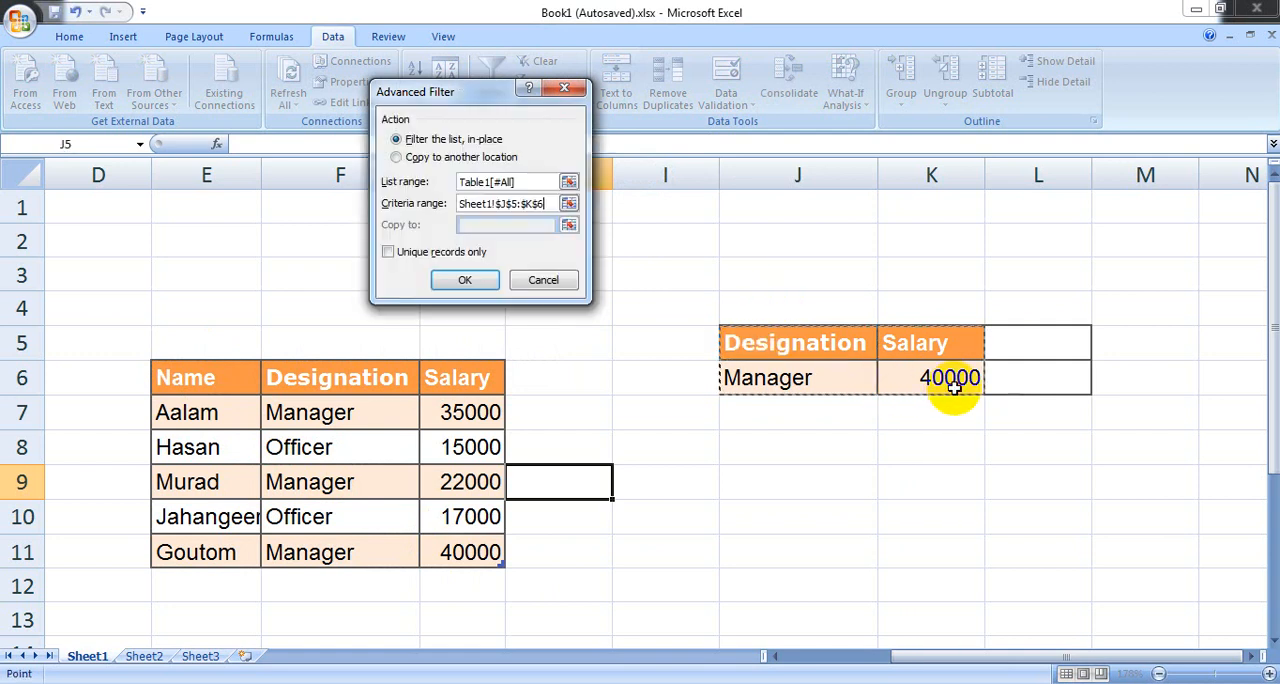
{"action": "left_click", "coordinate": [470, 204]}
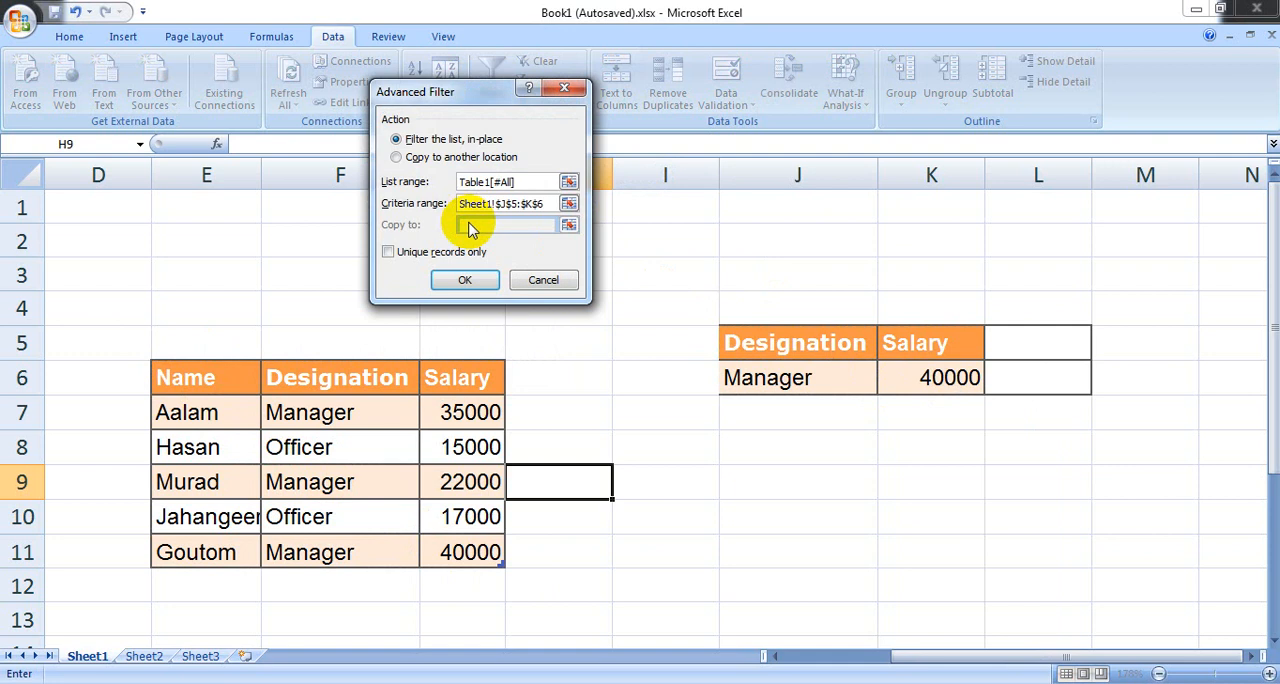
Step: Have the Advanced Filter copy its results to another location, Sheet1!$J$11, and run it
{"action": "left_click", "coordinate": [397, 157]}
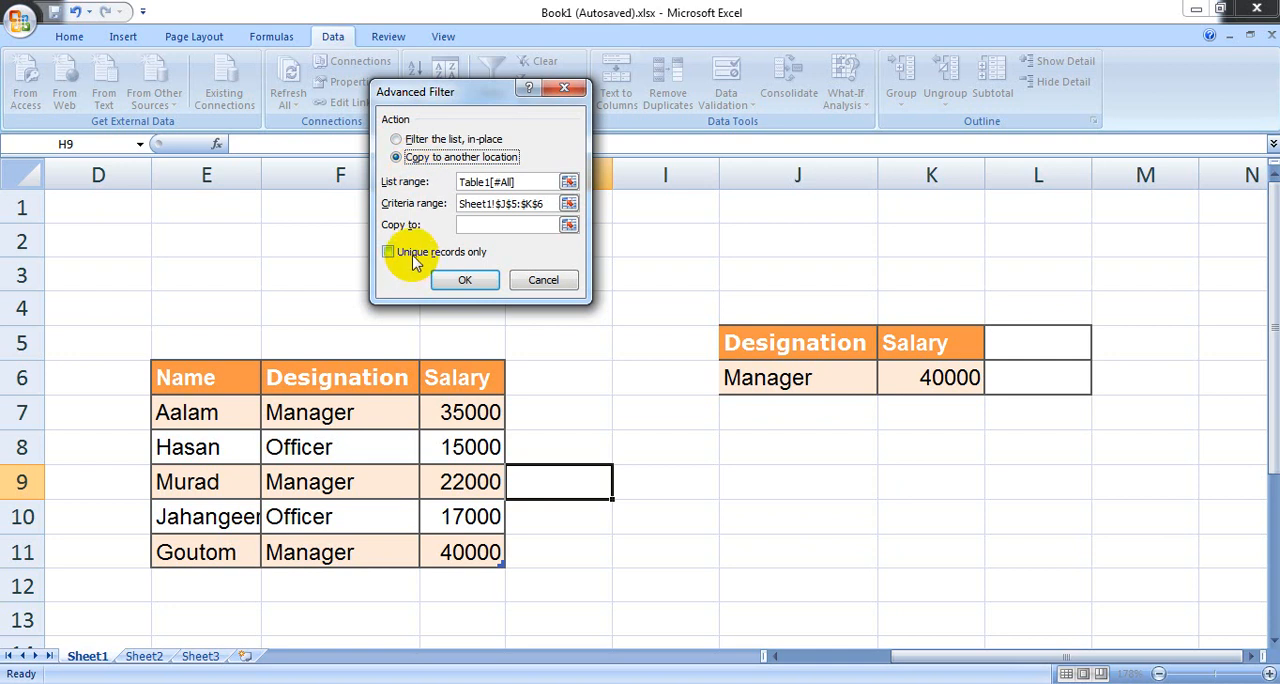
{"action": "left_click", "coordinate": [466, 222]}
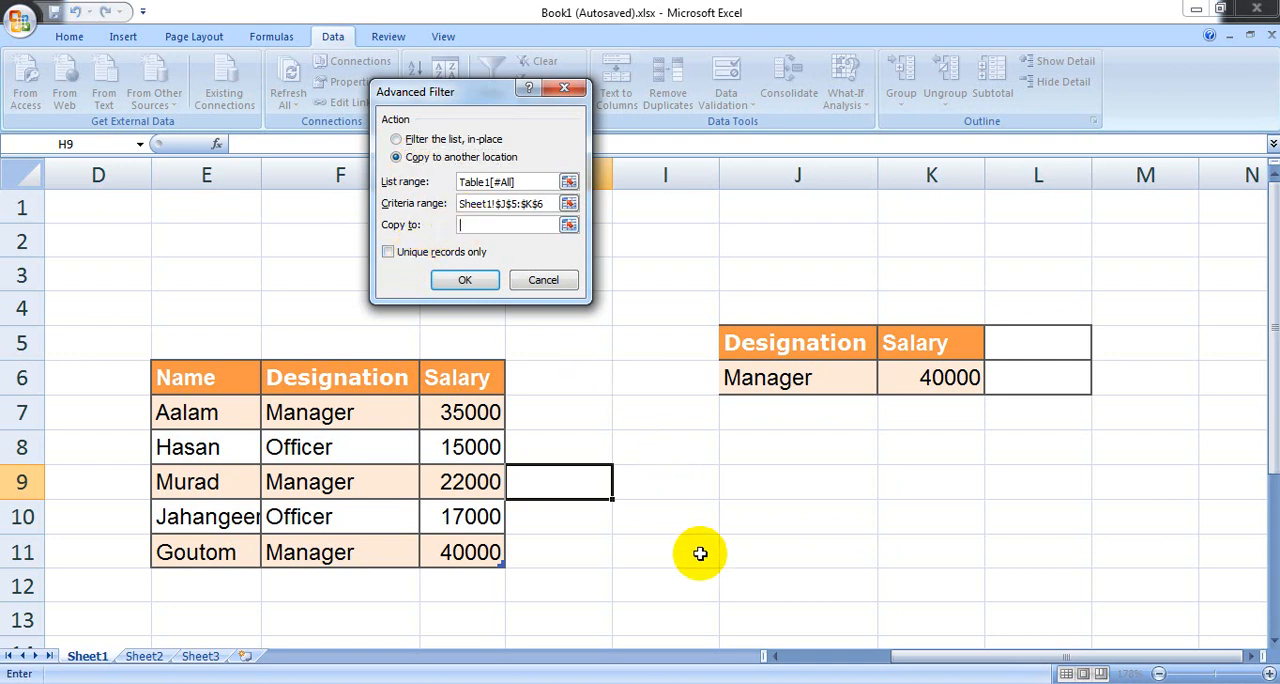
{"action": "left_click", "coordinate": [747, 560]}
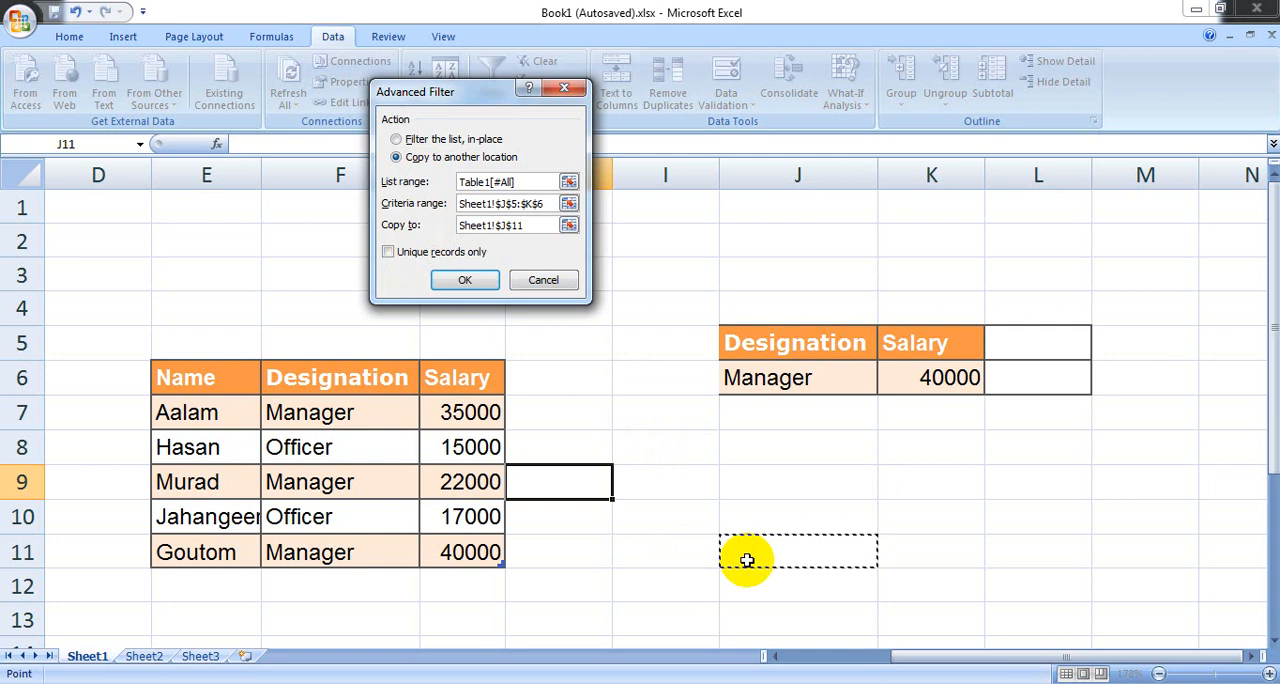
{"action": "left_click", "coordinate": [465, 281]}
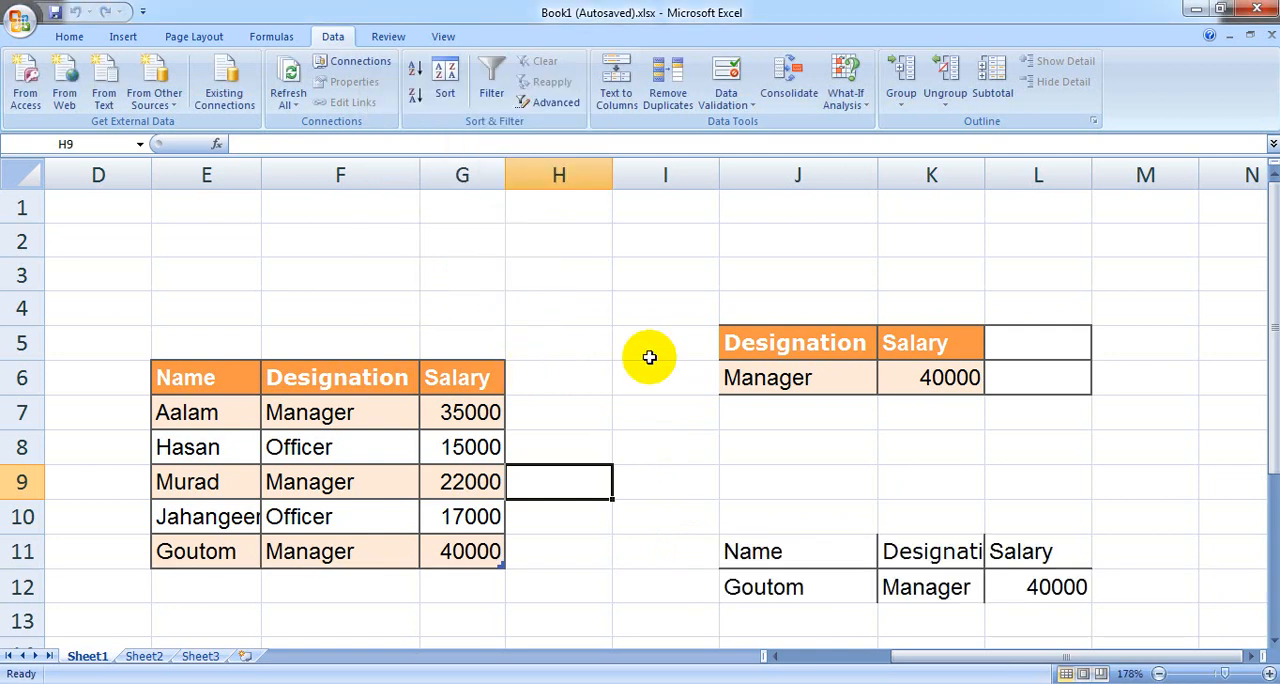
Step: Clear the contents of the extracted filter results in J11:L12, cell by cell
{"action": "left_click", "coordinate": [1250, 656]}
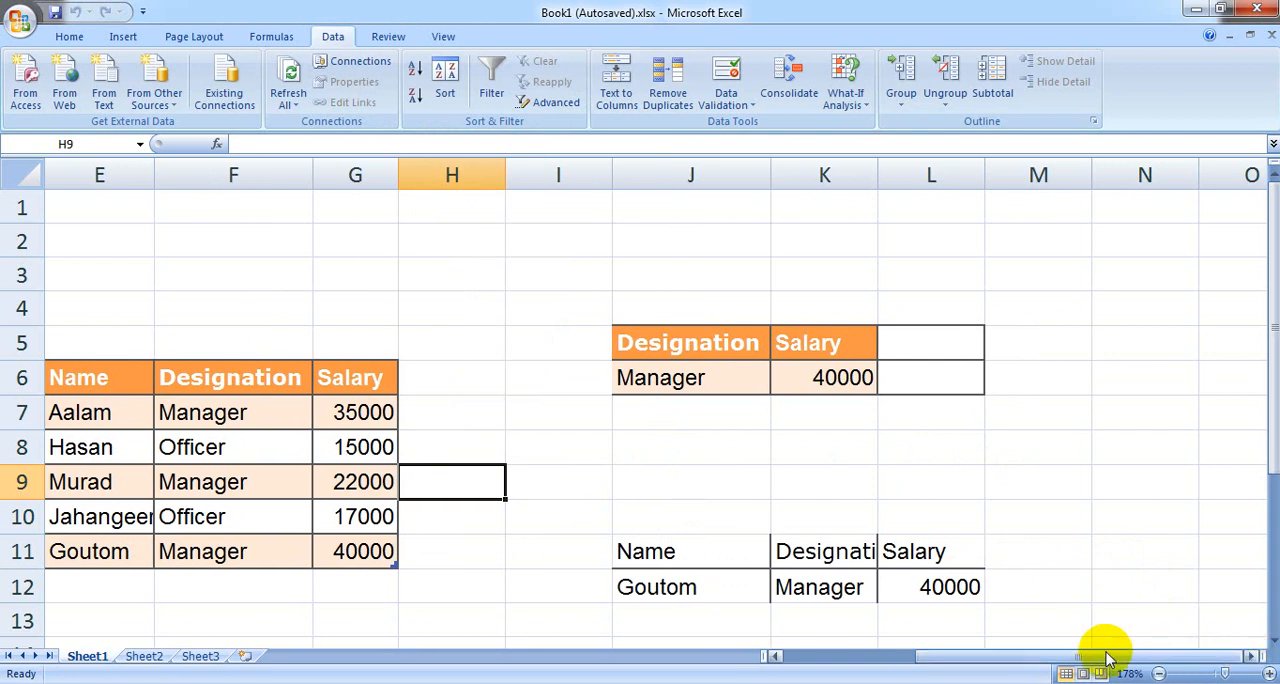
{"action": "left_click_drag", "start_coordinate": [1108, 656], "coordinate": [1080, 656]}
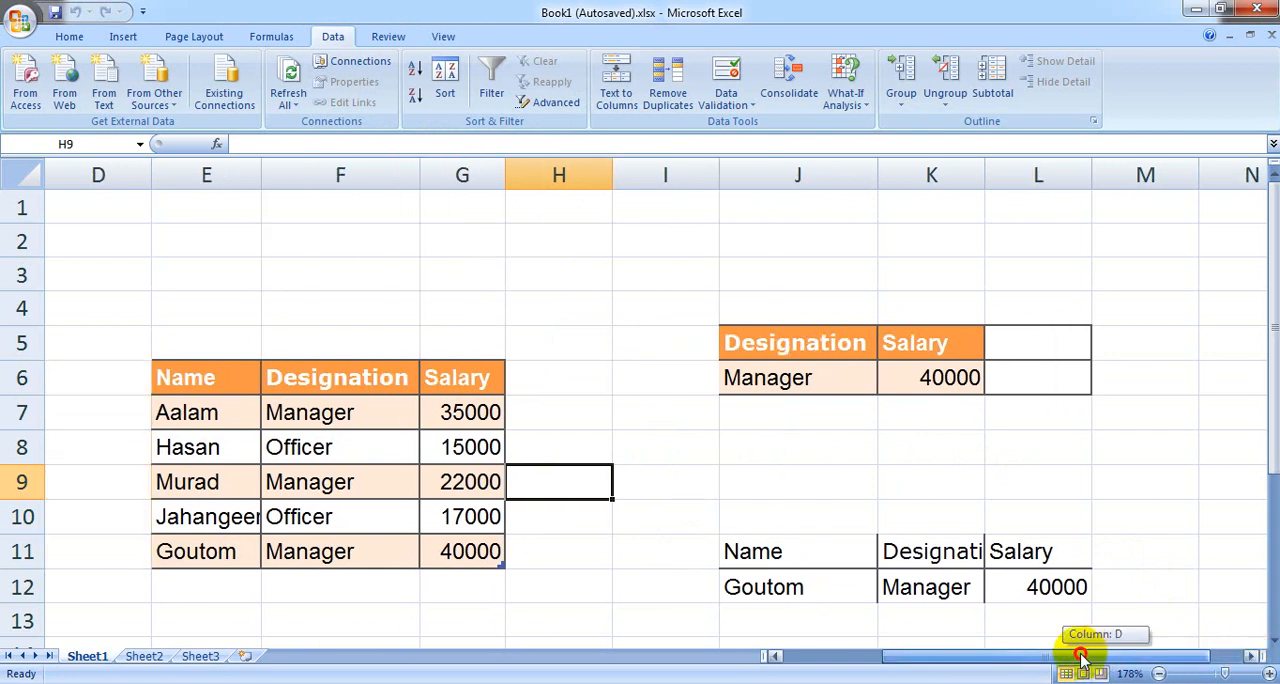
{"action": "left_click", "coordinate": [775, 656]}
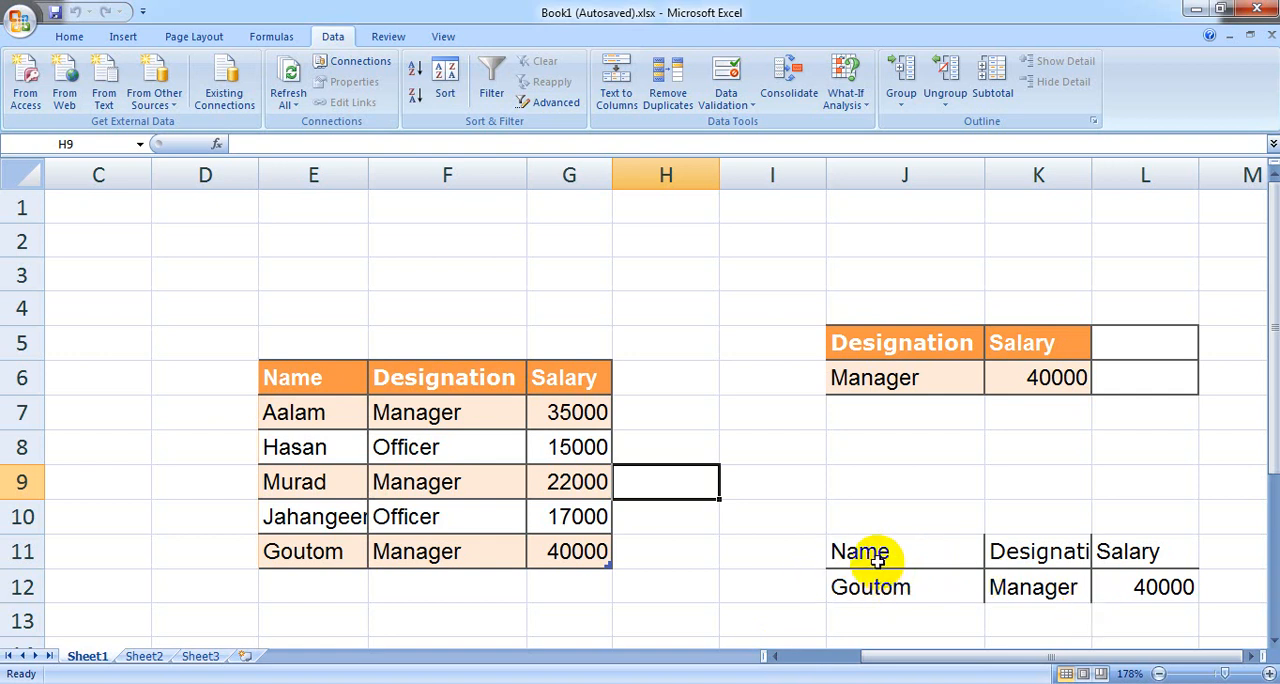
{"action": "left_click_drag", "start_coordinate": [878, 561], "coordinate": [1113, 577]}
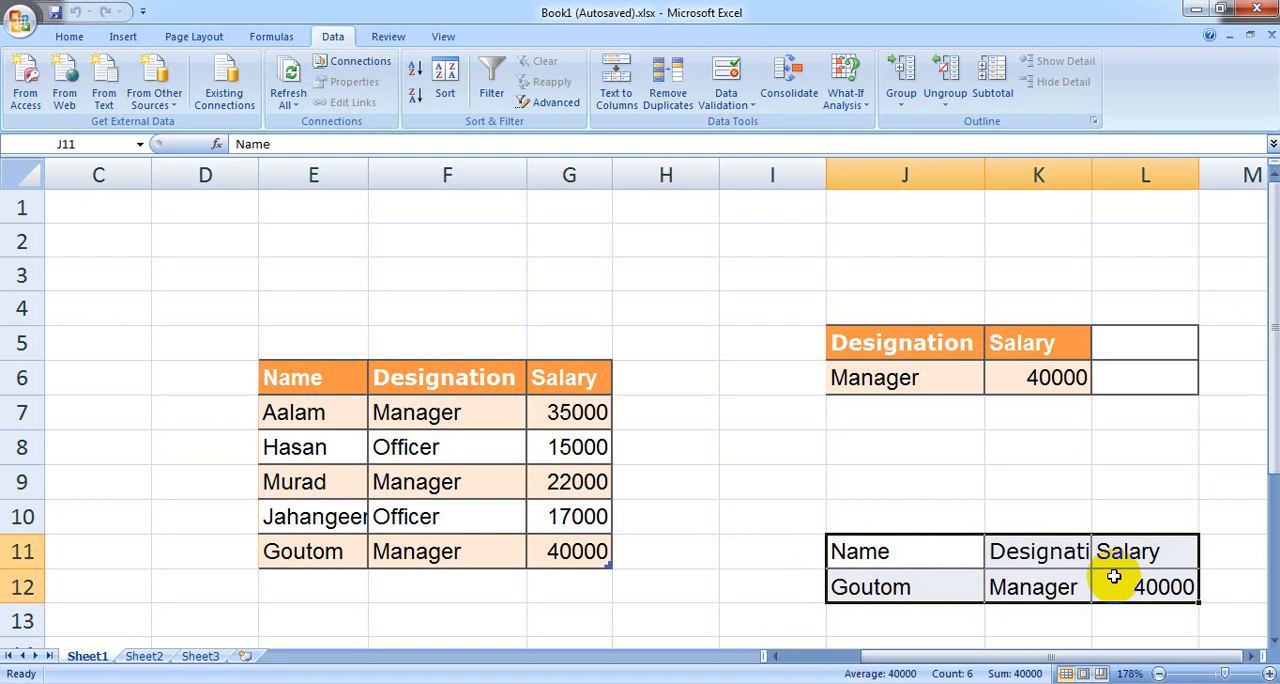
{"action": "key", "text": "BackSpace"}
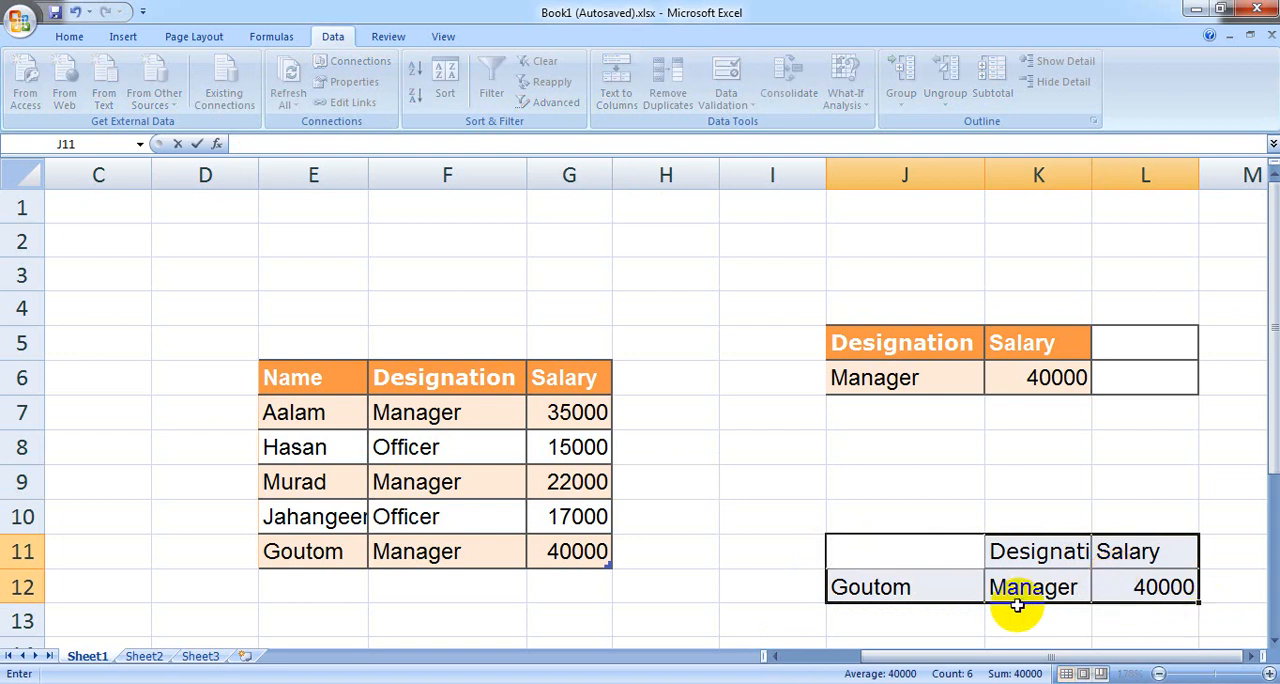
{"action": "left_click", "coordinate": [937, 587]}
{"action": "key", "text": "BackSpace"}
{"action": "left_click", "coordinate": [1006, 556]}
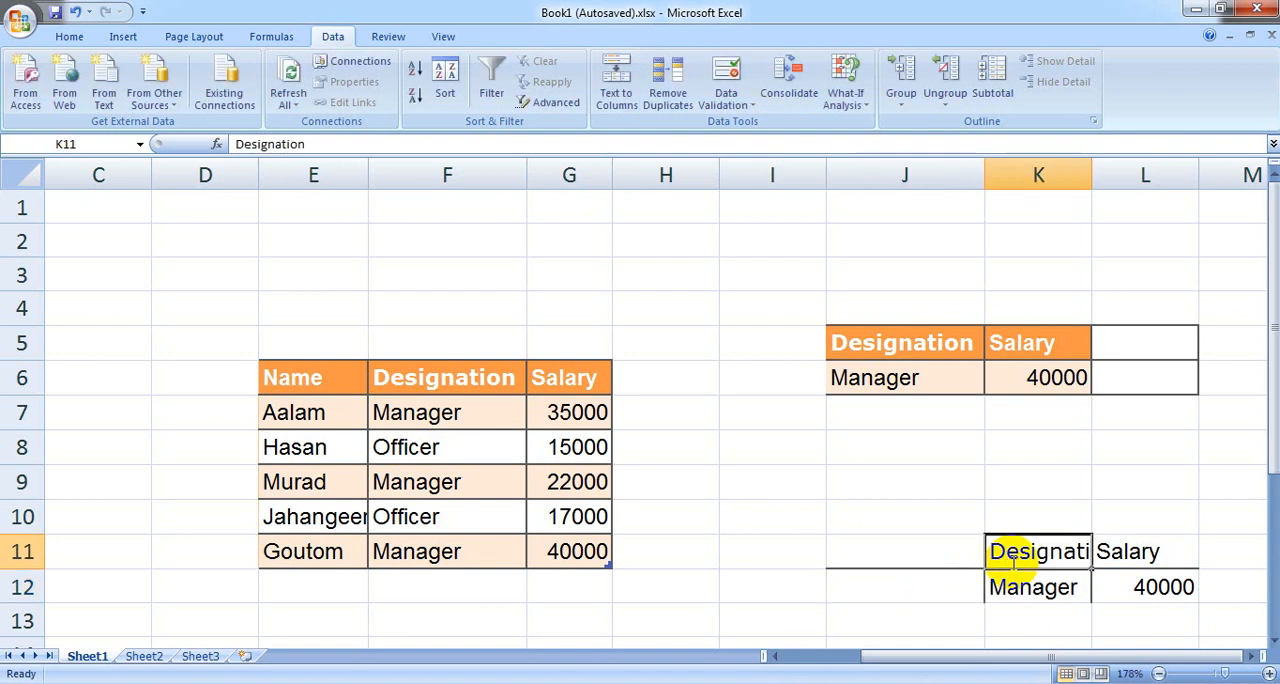
{"action": "key", "text": "BackSpace"}
{"action": "left_click", "coordinate": [1014, 582]}
{"action": "key", "text": "BackSpace"}
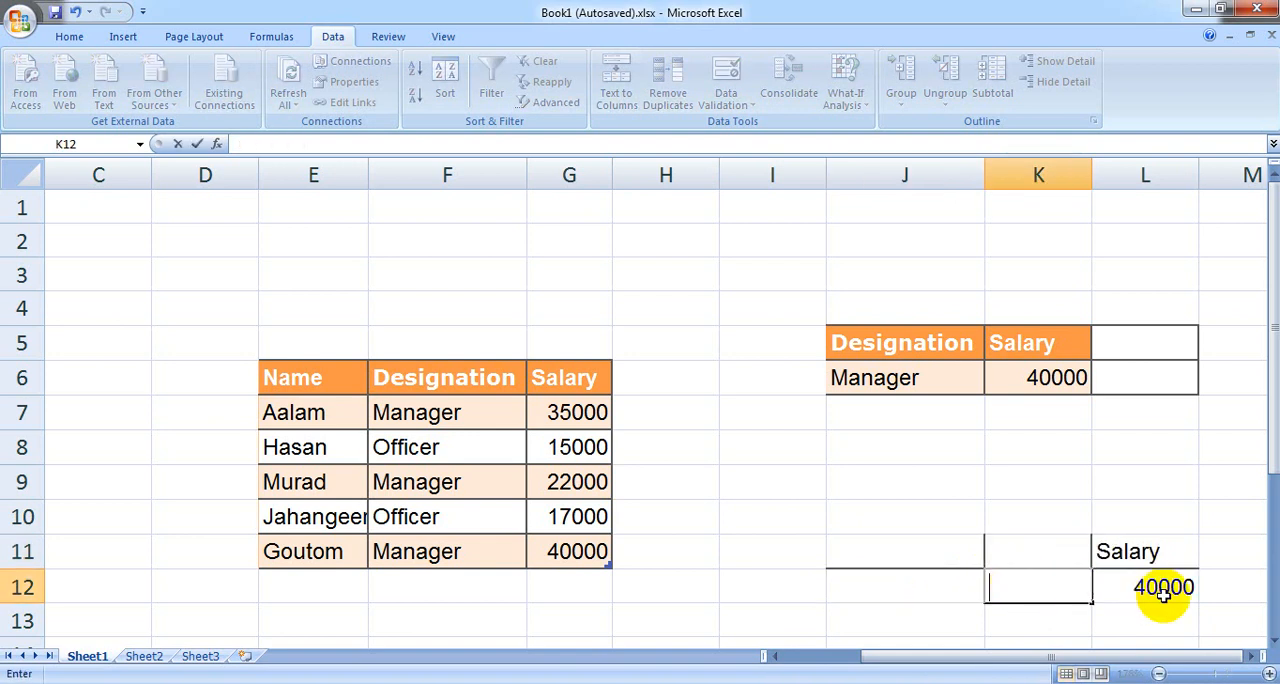
{"action": "left_click", "coordinate": [1163, 590]}
{"action": "key", "text": "BackSpace"}
{"action": "left_click", "coordinate": [1128, 551]}
{"action": "key", "text": "BackSpace"}
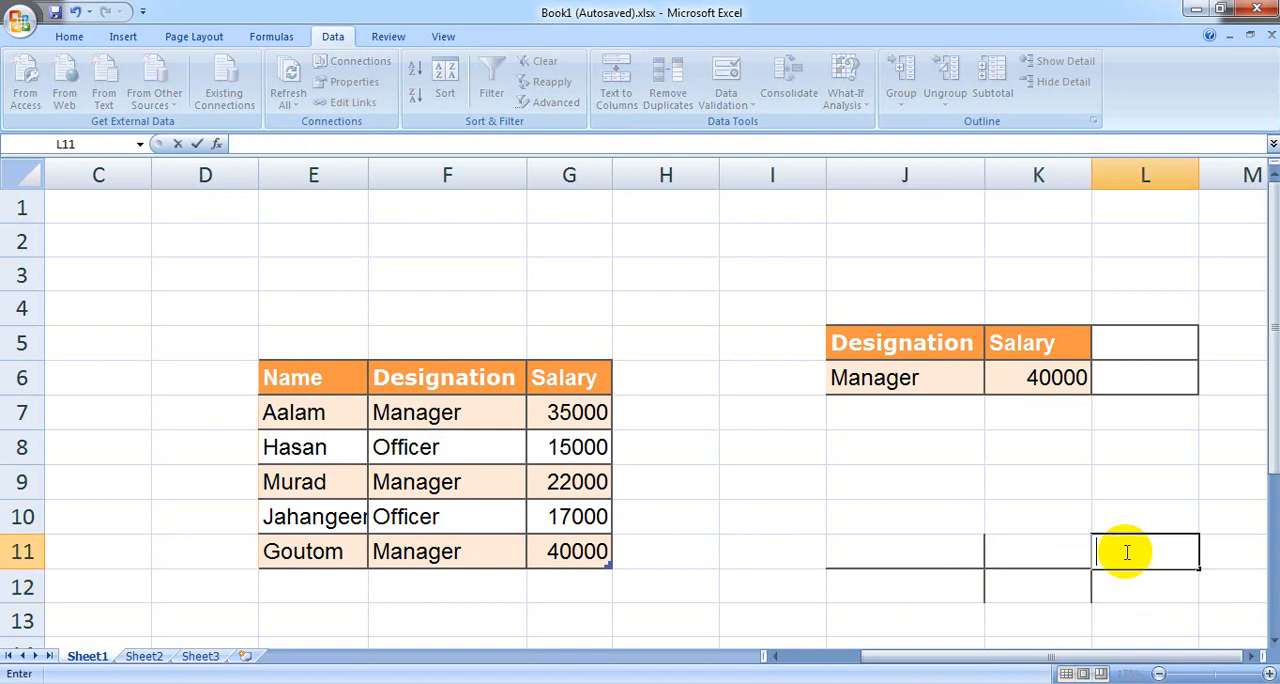
{"action": "left_click", "coordinate": [857, 546]}
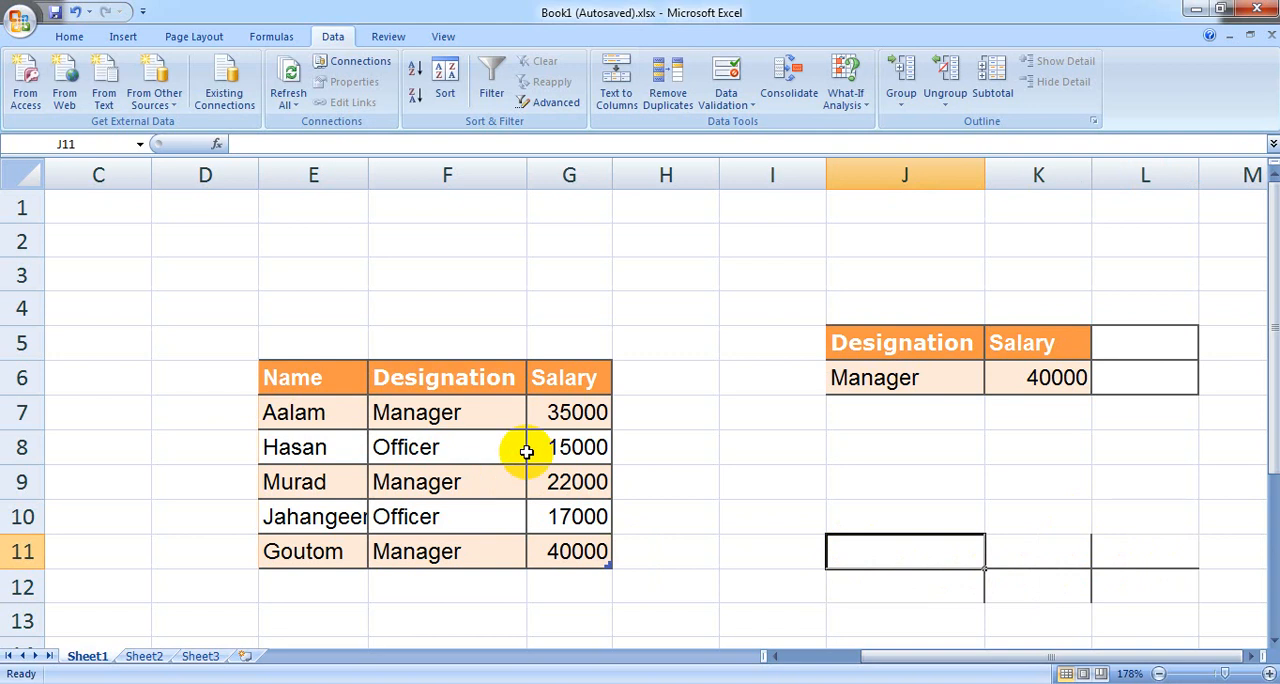
Step: Give cells L5:L6 an orange fill and set their font color to black
{"action": "left_click", "coordinate": [1005, 377]}
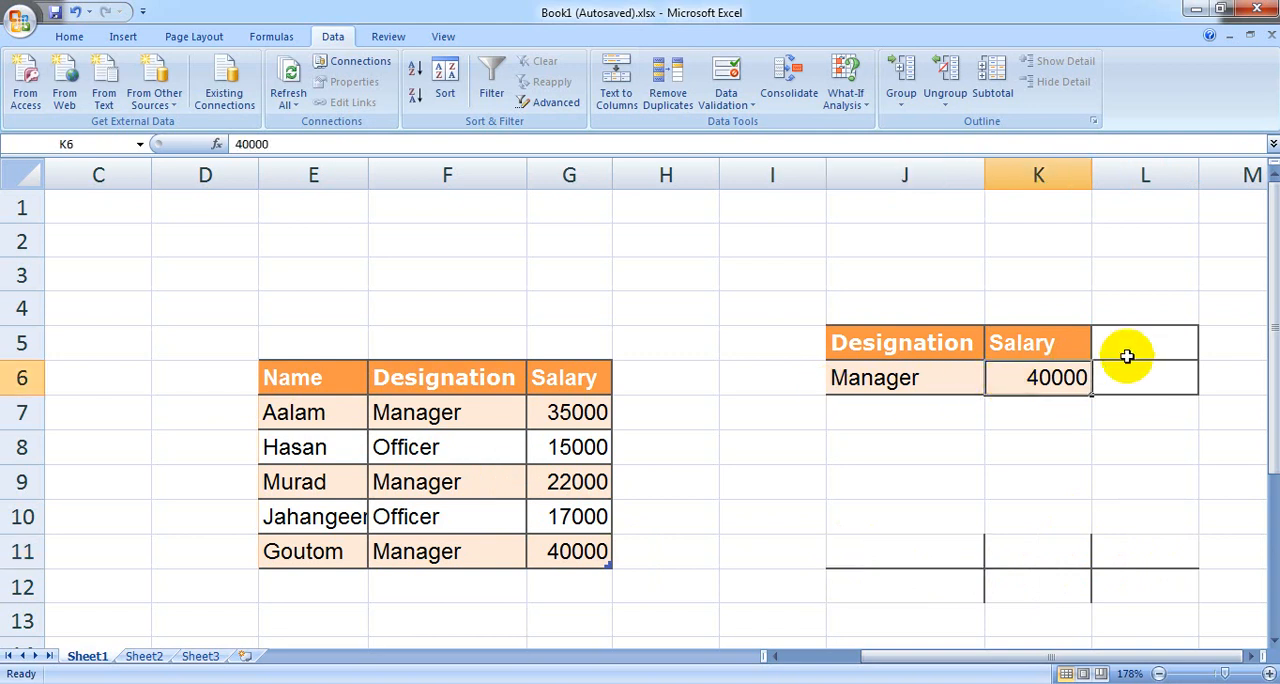
{"action": "left_click_drag", "start_coordinate": [1127, 356], "coordinate": [1131, 377]}
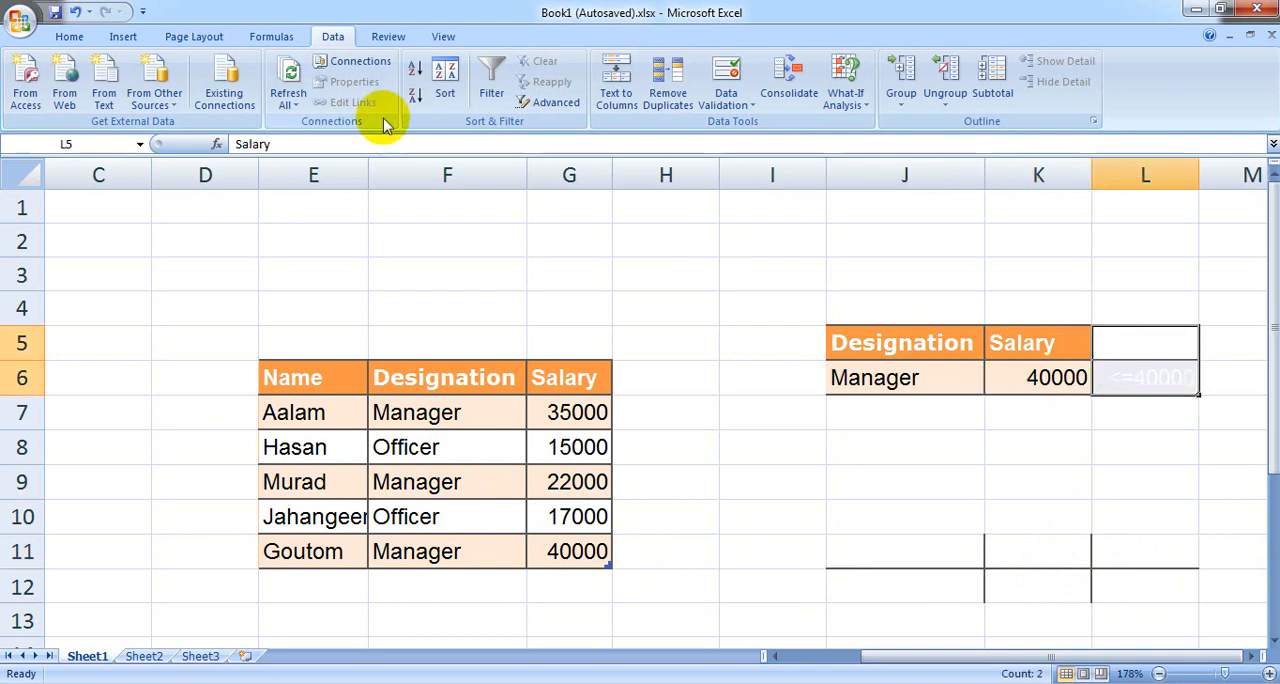
{"action": "left_click", "coordinate": [69, 36]}
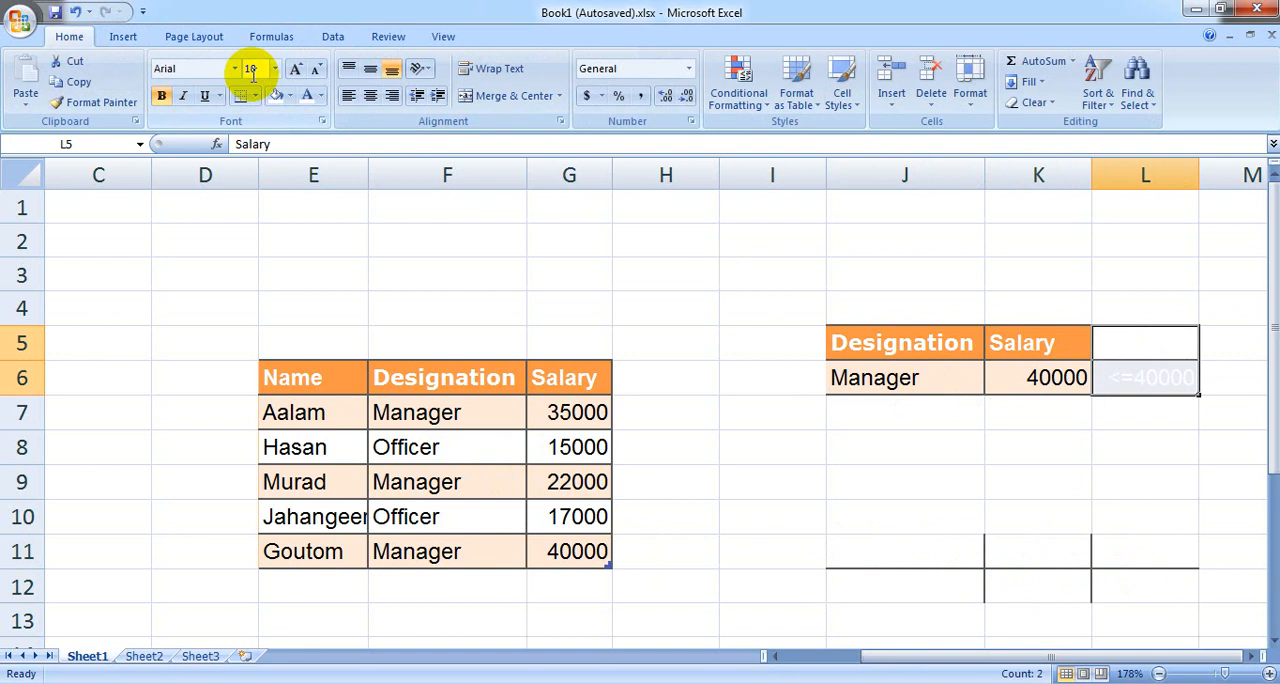
{"action": "left_click", "coordinate": [289, 95]}
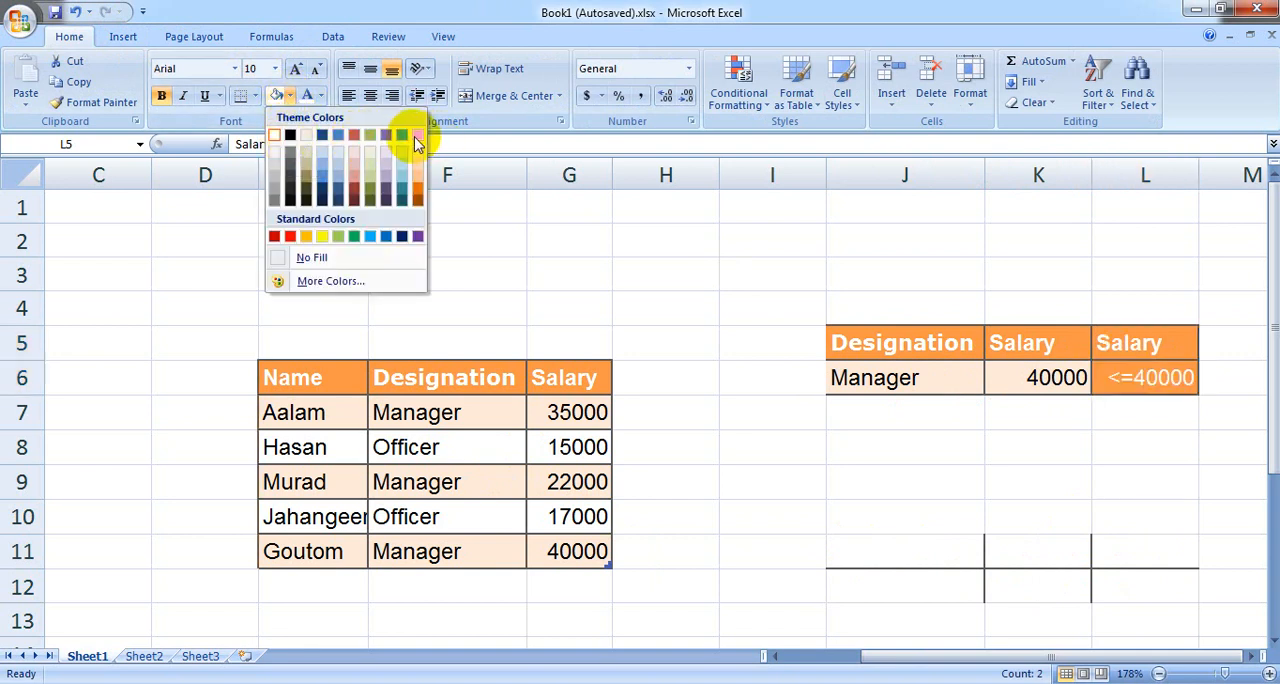
{"action": "left_click", "coordinate": [415, 137]}
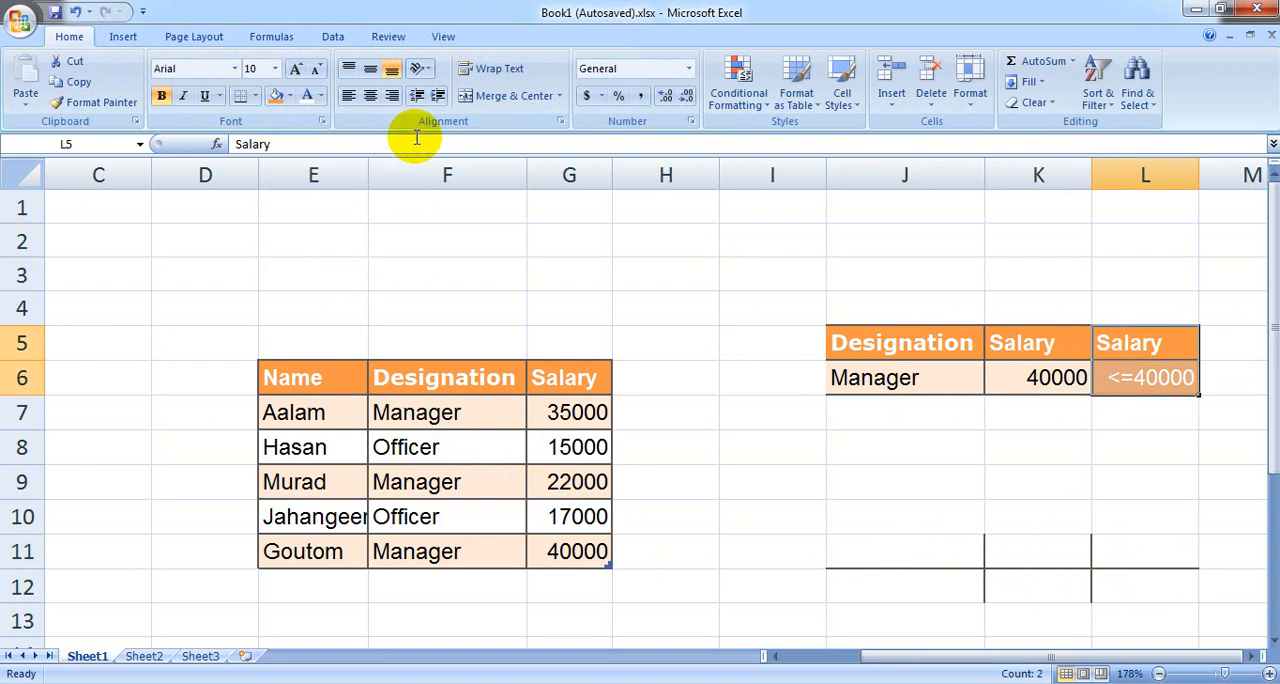
{"action": "left_click", "coordinate": [319, 97]}
{"action": "left_click", "coordinate": [322, 158]}
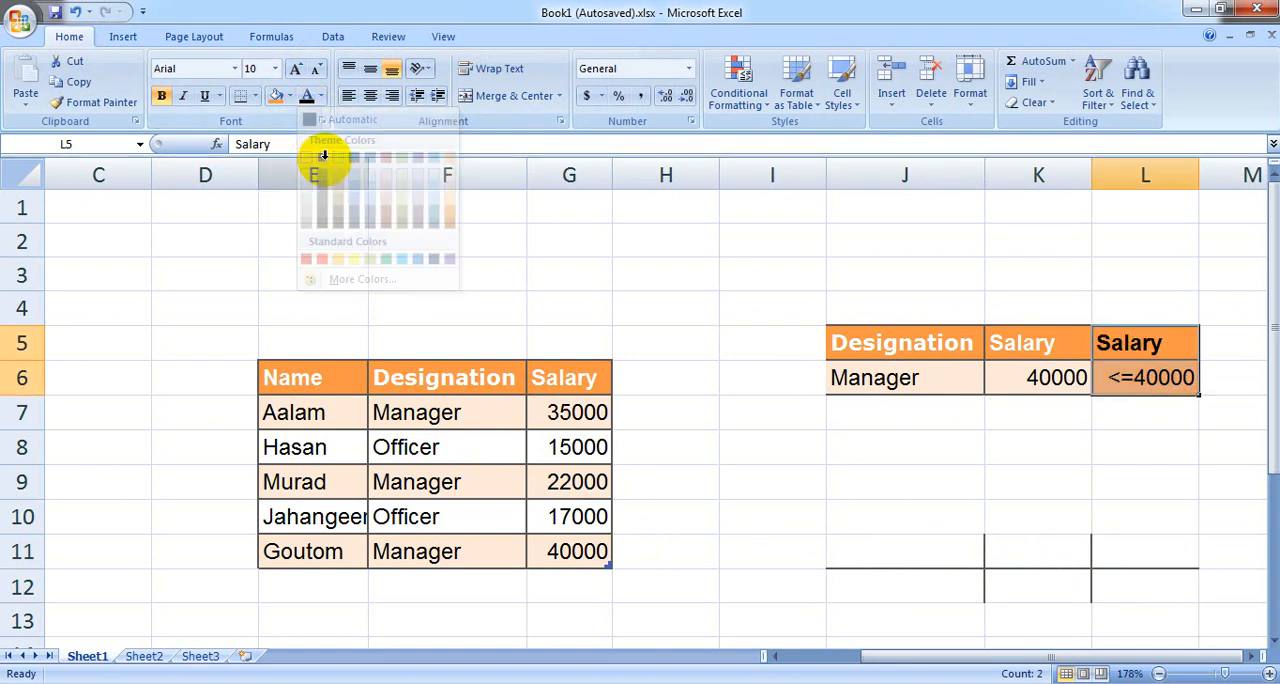
{"action": "left_click", "coordinate": [1133, 377]}
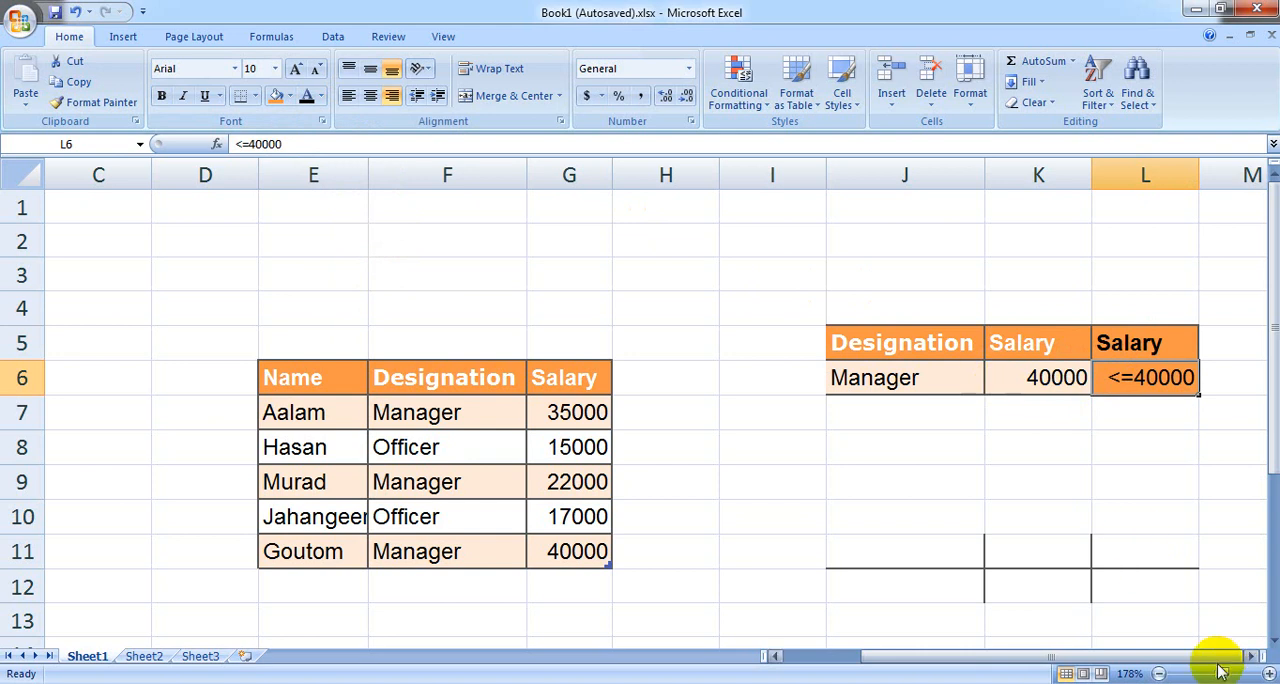
Step: Change the salary criterion in K6 to >=30000
{"action": "left_click", "coordinate": [1251, 656]}
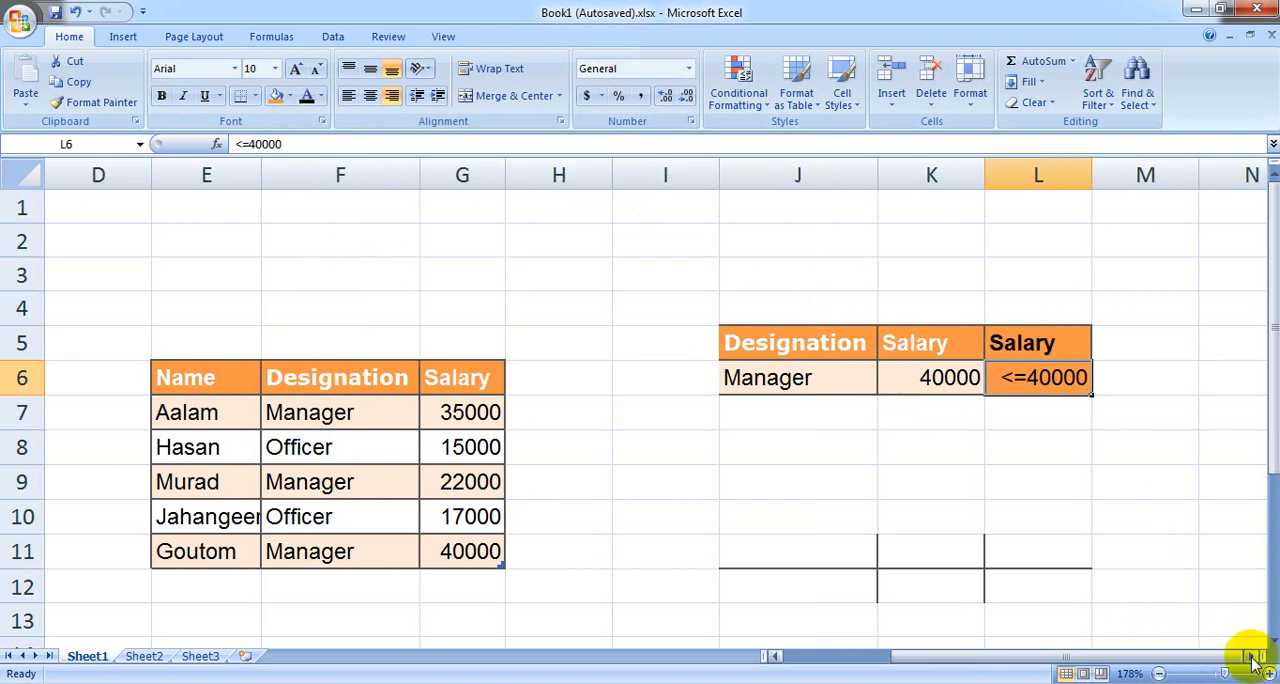
{"action": "left_click", "coordinate": [907, 370]}
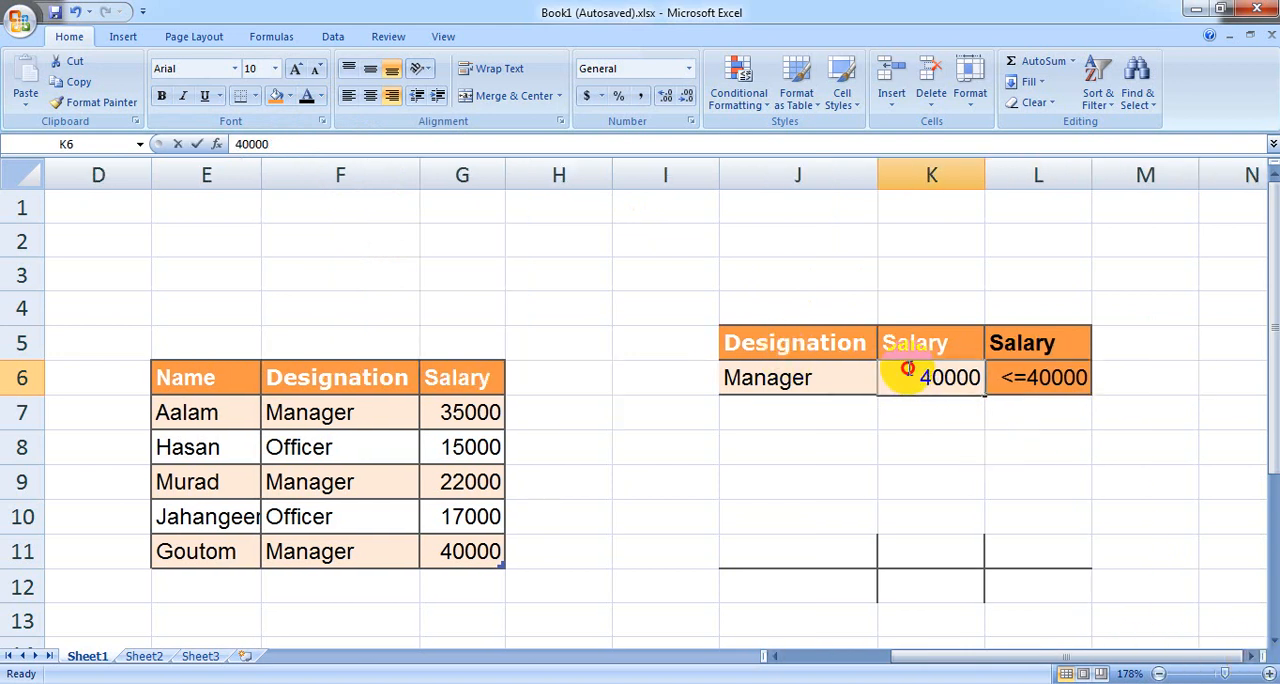
{"action": "double_click", "coordinate": [908, 370]}
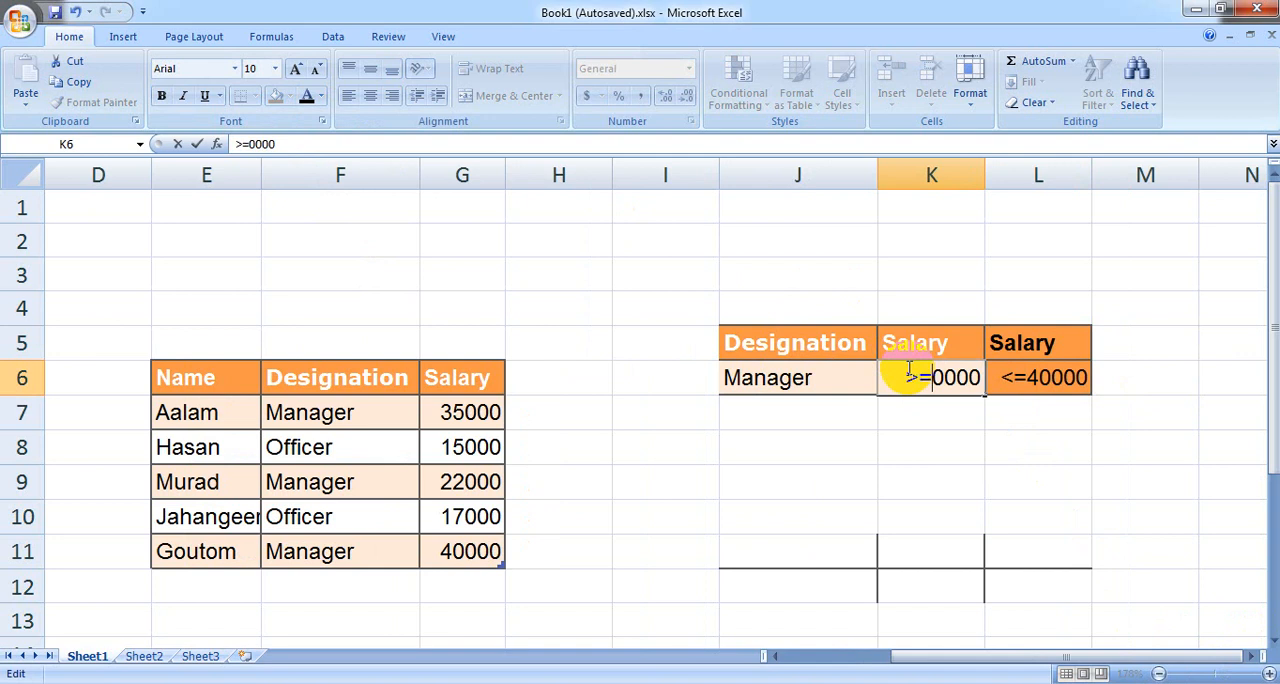
{"action": "left_click", "coordinate": [1020, 374]}
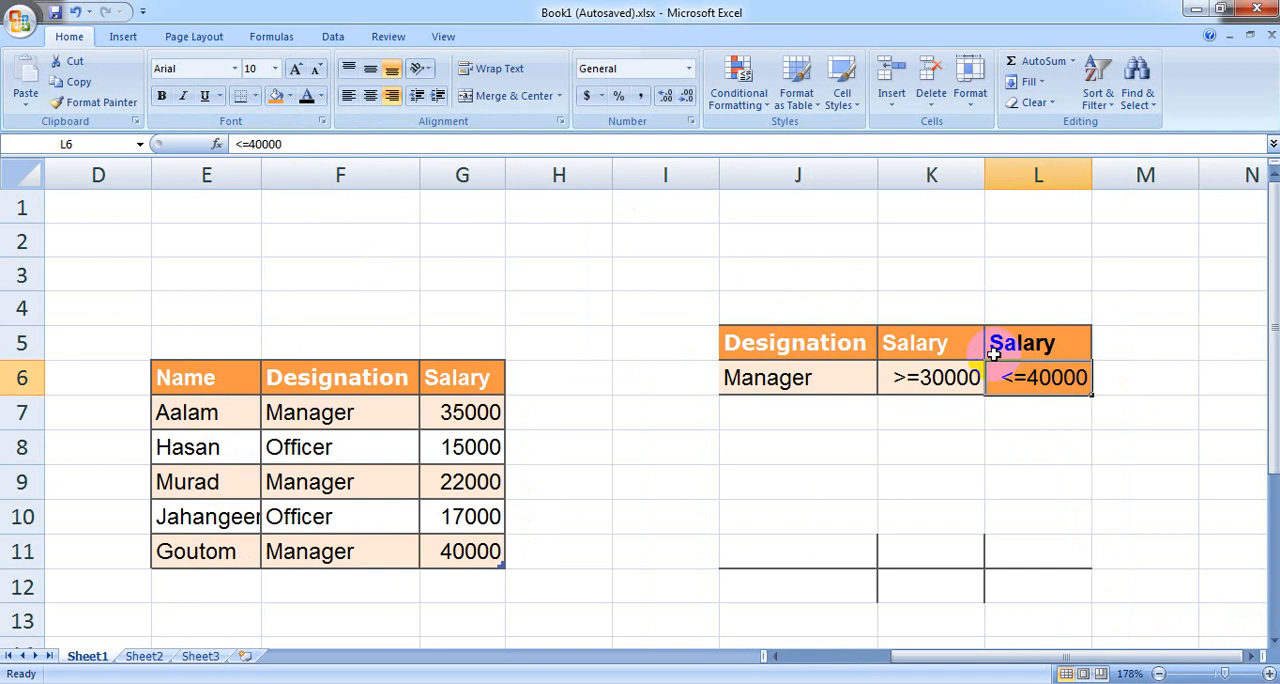
{"action": "left_click", "coordinate": [883, 342]}
{"action": "left_click", "coordinate": [762, 344]}
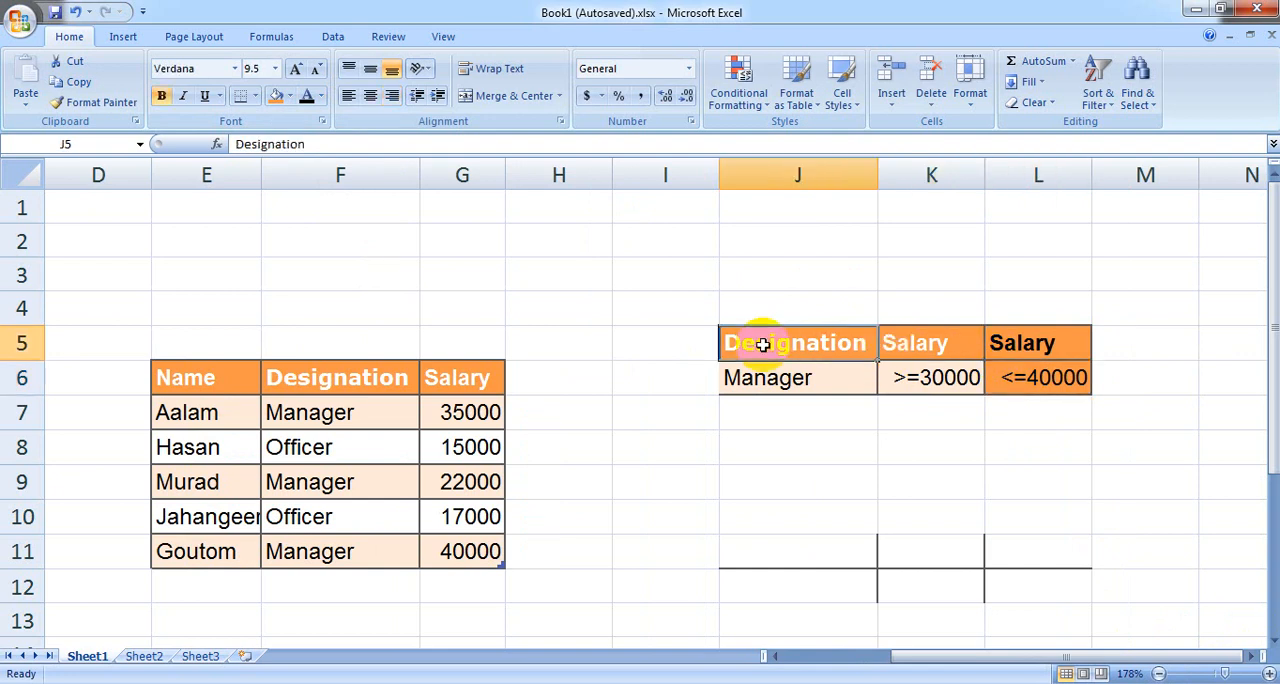
{"action": "left_click", "coordinate": [768, 378]}
{"action": "left_click", "coordinate": [746, 476]}
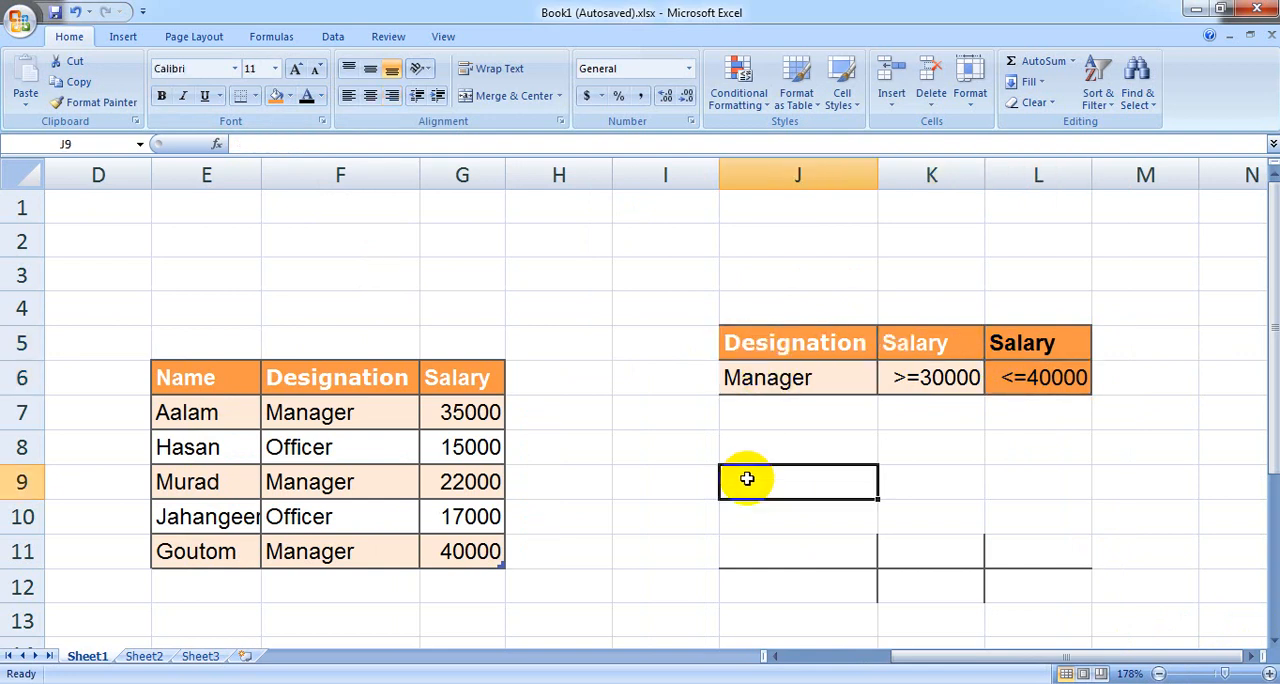
Step: Start an Advanced Filter with the employee table, Table1[#All], as list range and Sheet1!$J$5:$L$6 as criteria range
{"action": "left_click", "coordinate": [603, 318]}
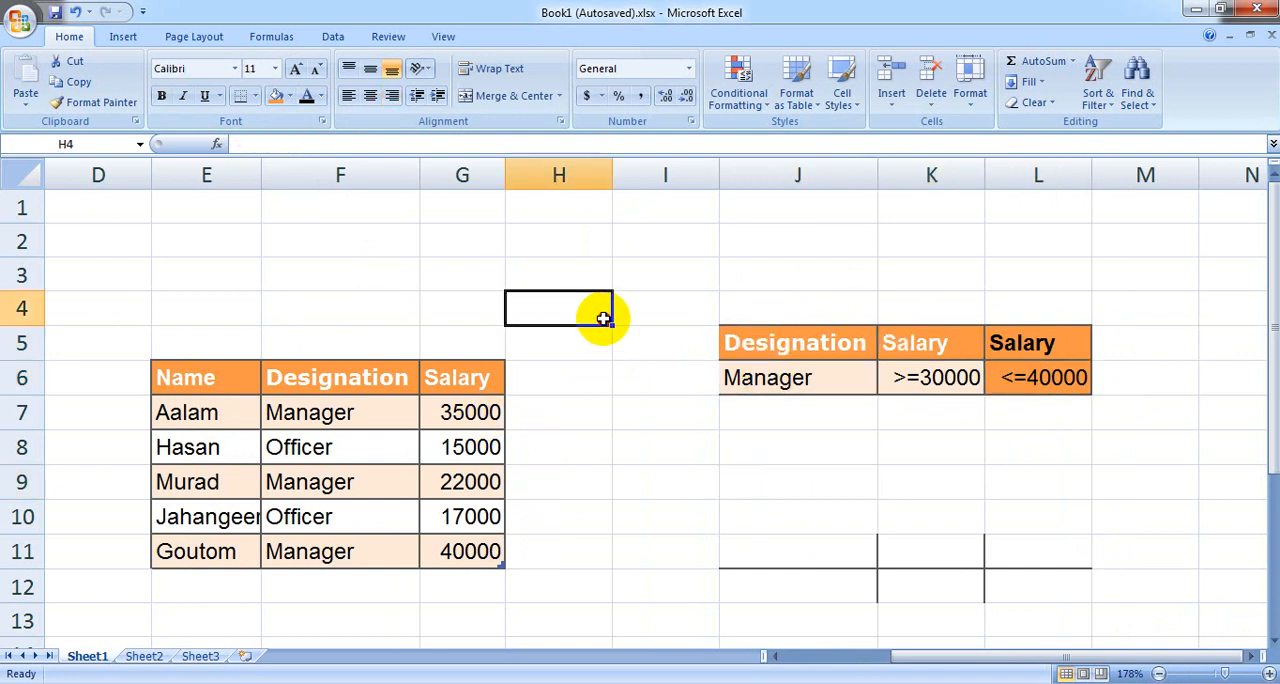
{"action": "left_click", "coordinate": [334, 34]}
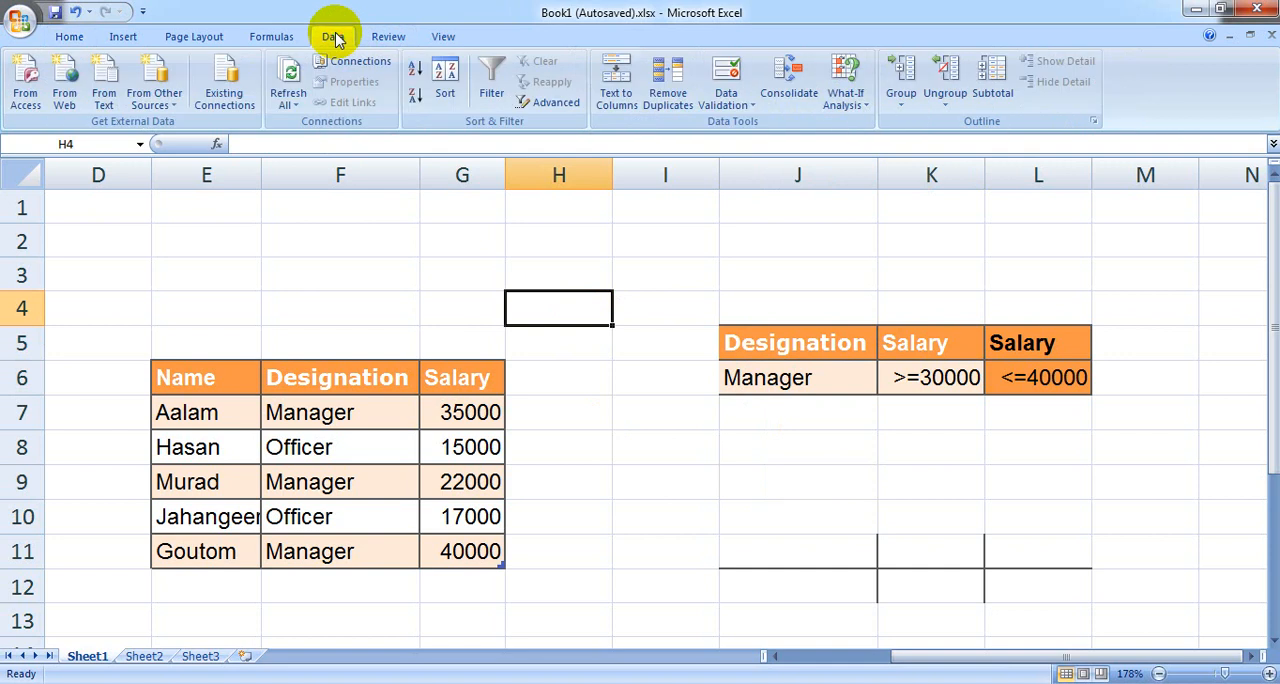
{"action": "left_click", "coordinate": [540, 102]}
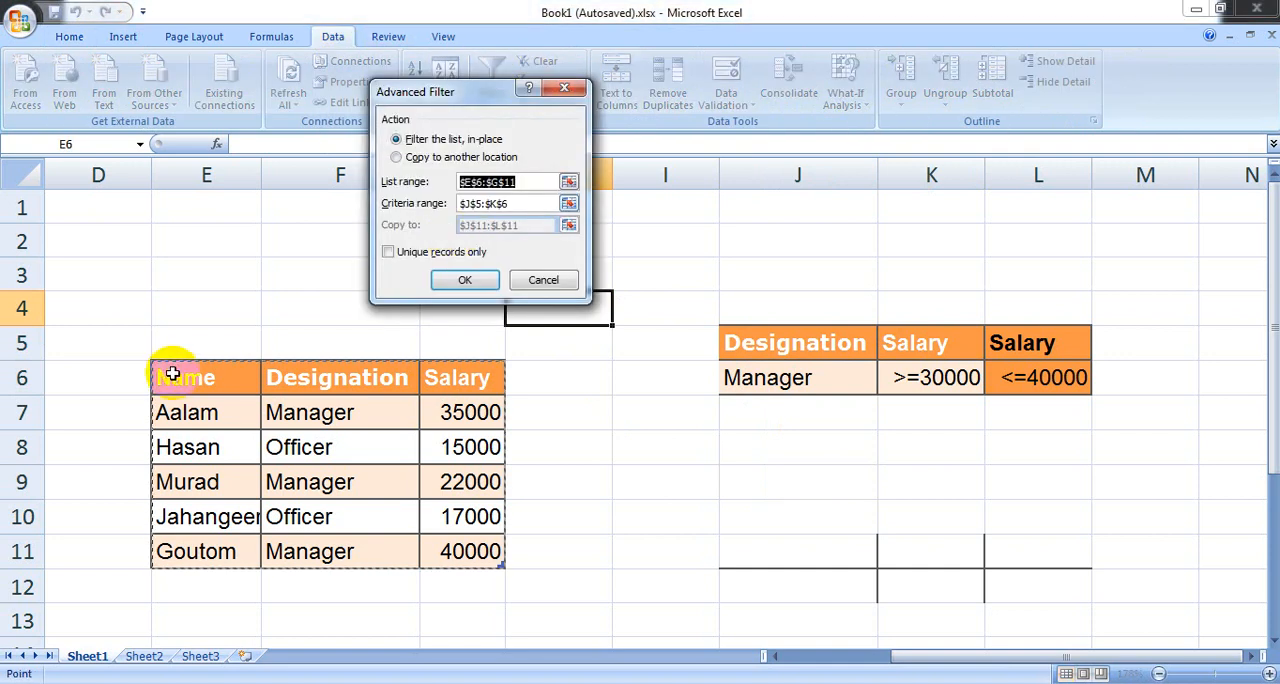
{"action": "left_click_drag", "start_coordinate": [185, 378], "coordinate": [457, 558]}
{"action": "left_click_drag", "start_coordinate": [525, 203], "coordinate": [459, 204]}
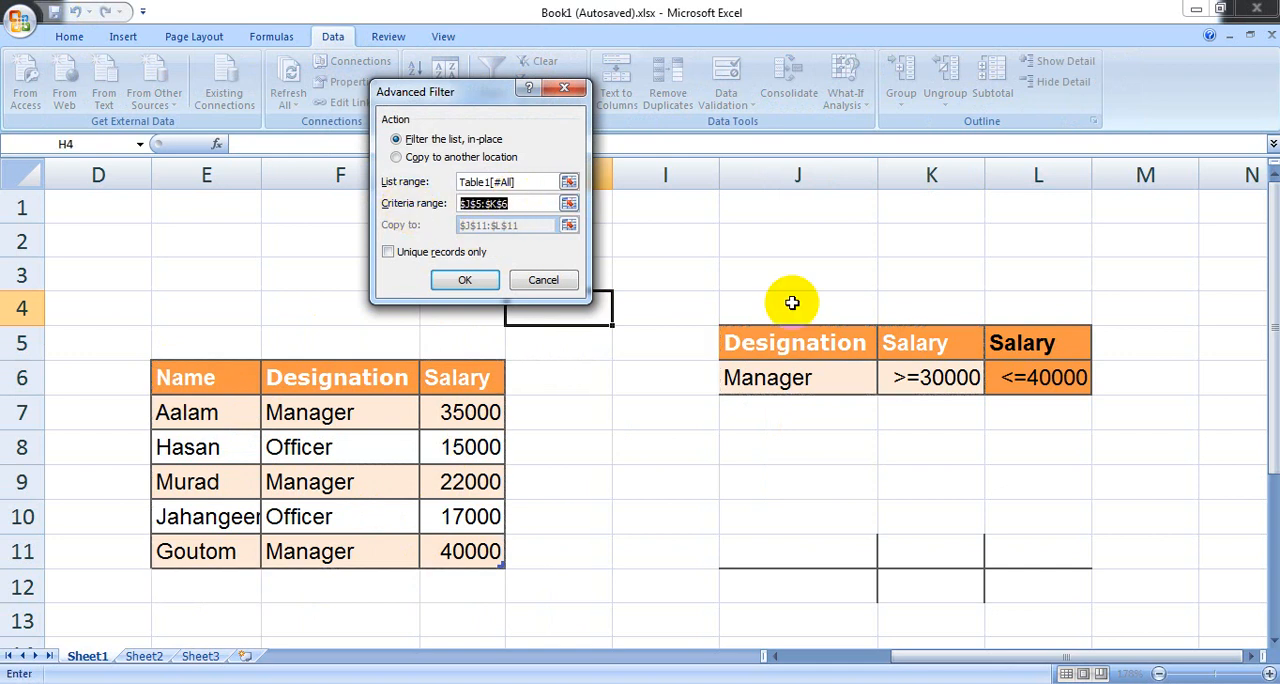
{"action": "left_click_drag", "start_coordinate": [783, 336], "coordinate": [1023, 371]}
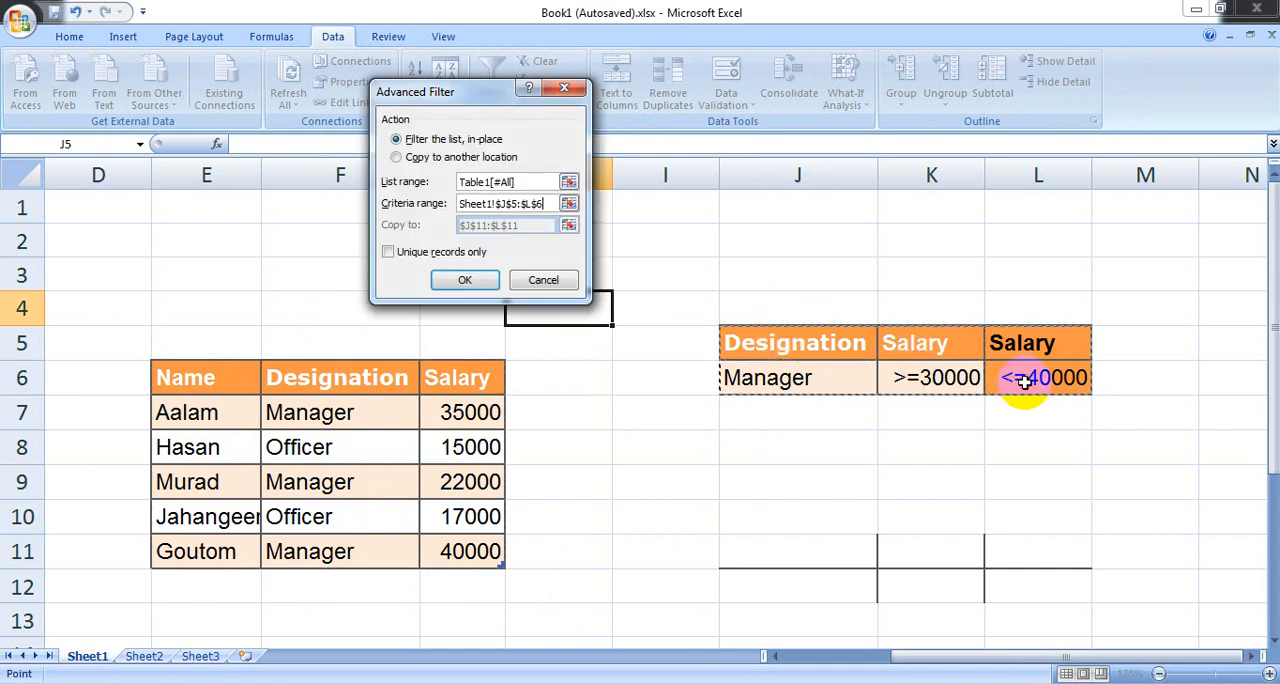
Step: Have the Advanced Filter copy its results to another location, Sheet1!$I$11, and run it
{"action": "left_click", "coordinate": [397, 157]}
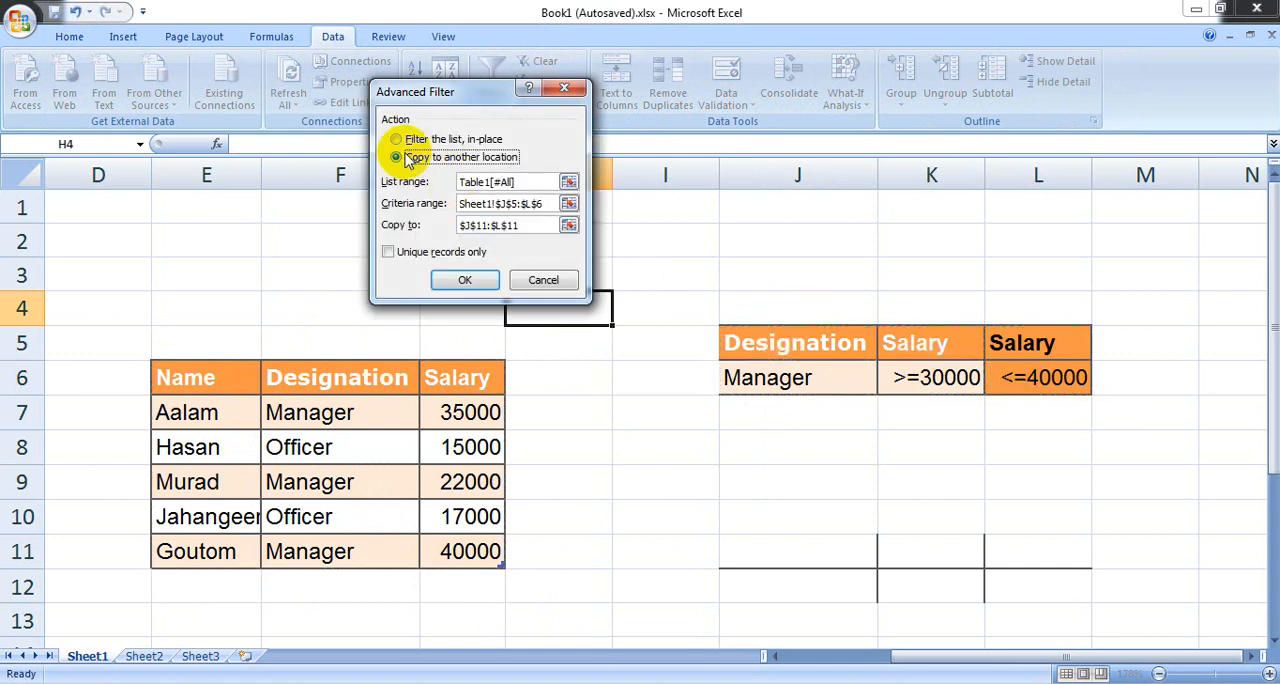
{"action": "left_click", "coordinate": [418, 225]}
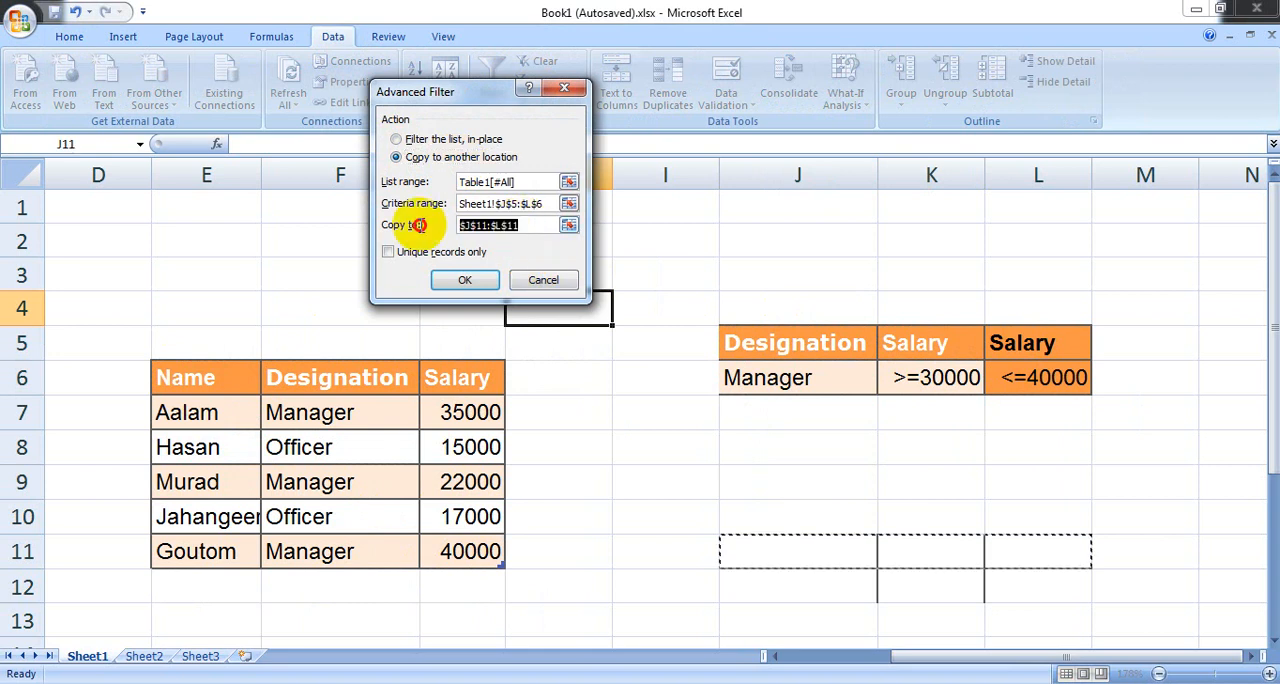
{"action": "left_click", "coordinate": [755, 518]}
{"action": "left_click", "coordinate": [689, 553]}
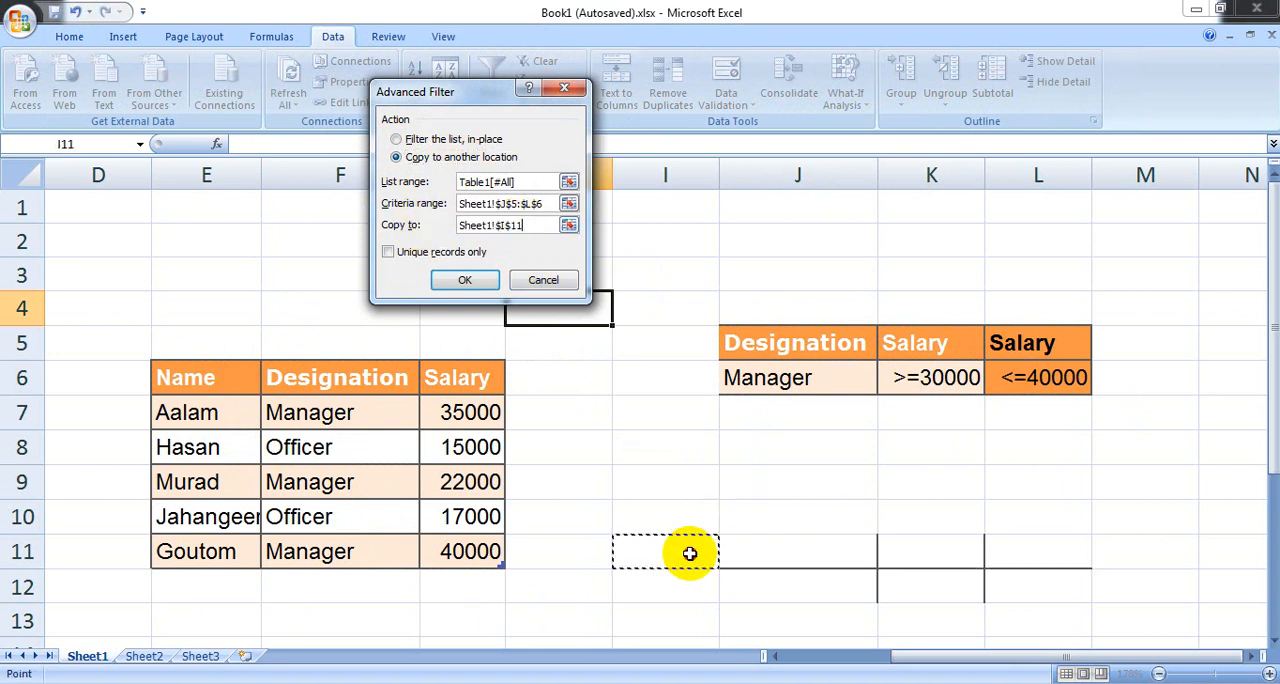
{"action": "left_click", "coordinate": [479, 277]}
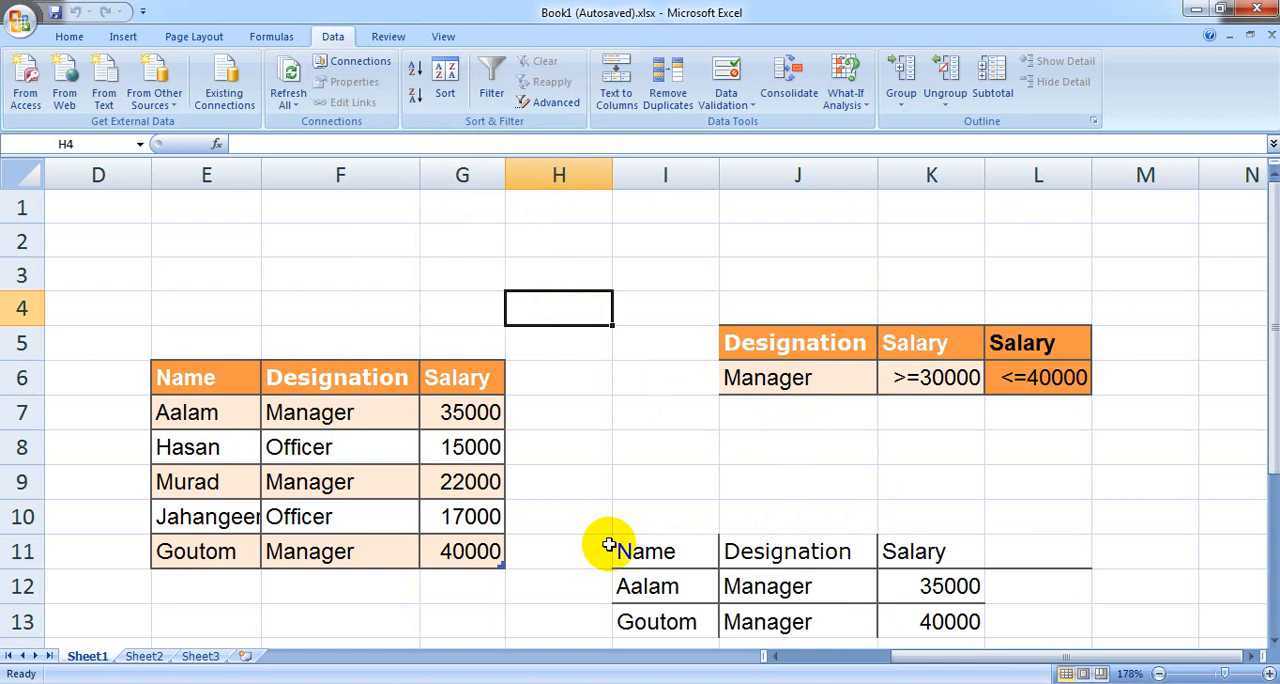
Step: Compare the extracted rows starting at I11 with the managers' salaries in the source table
{"action": "left_click", "coordinate": [680, 551]}
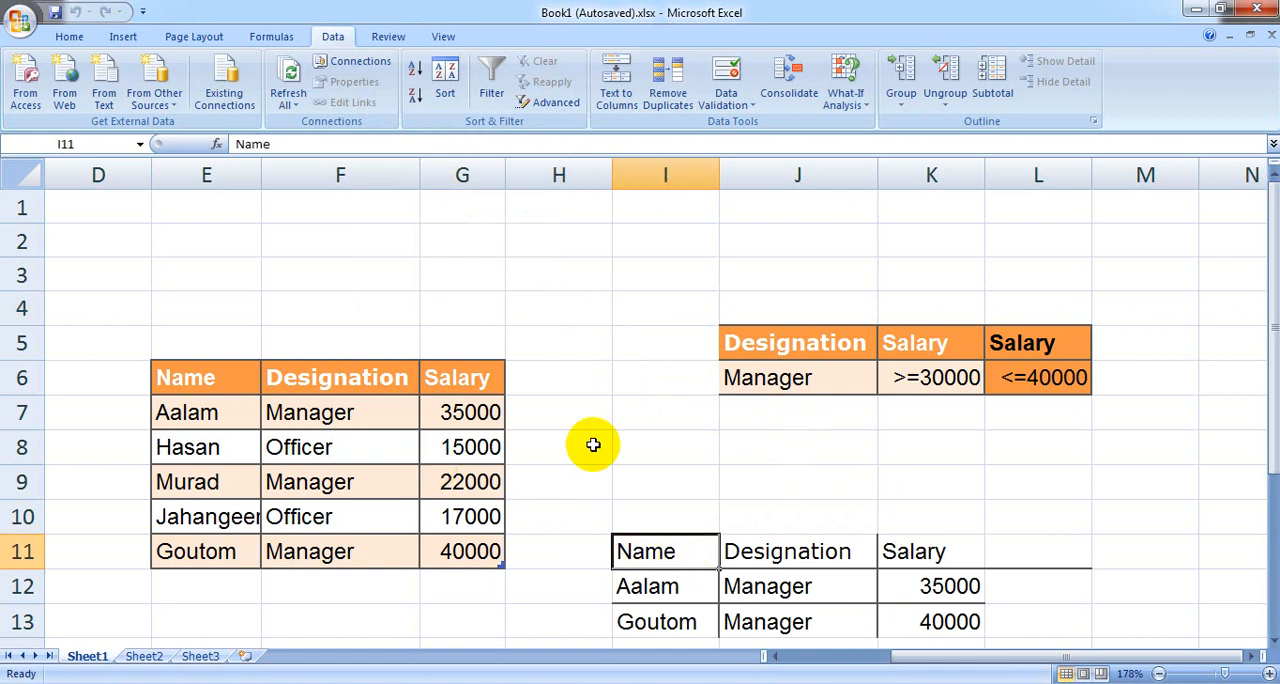
{"action": "left_click", "coordinate": [485, 416]}
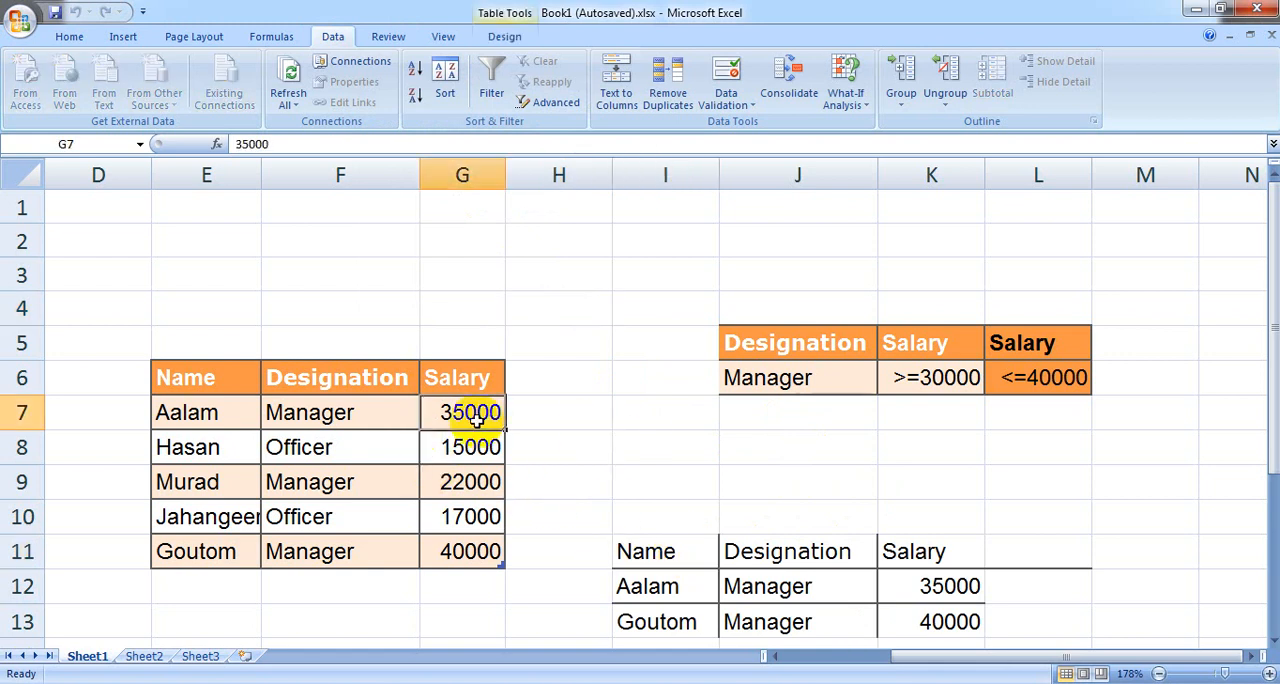
{"action": "left_click", "coordinate": [486, 552]}
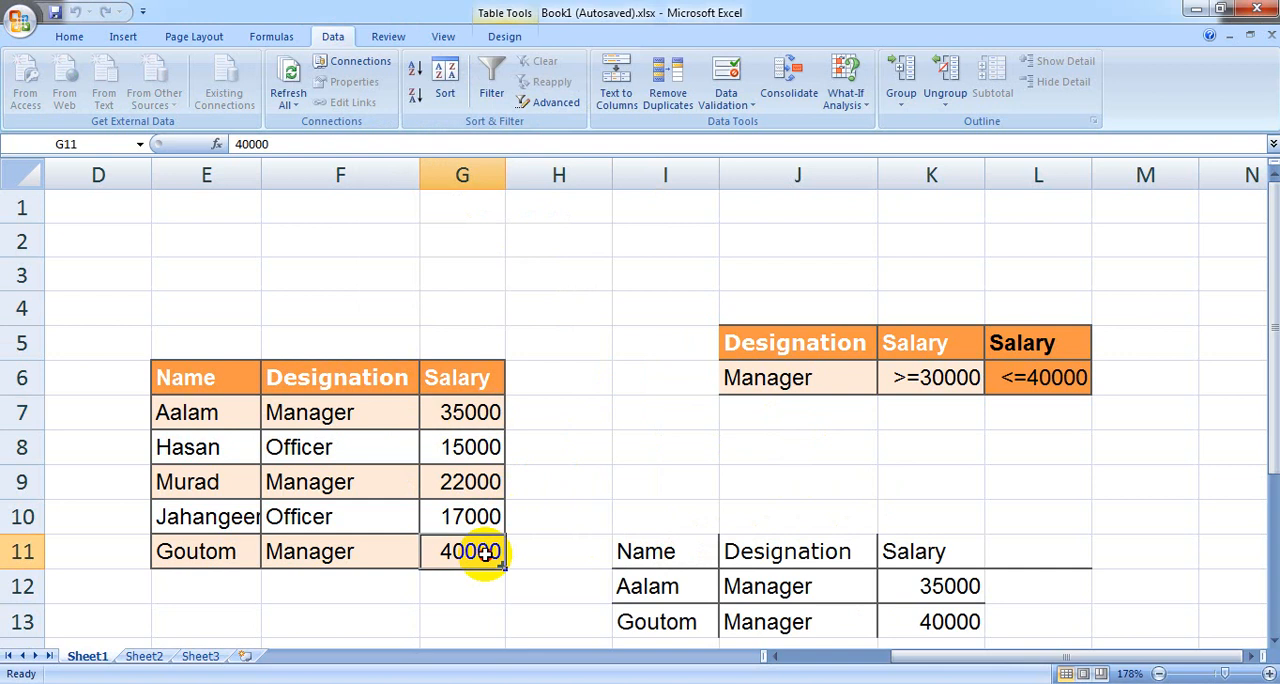
{"action": "left_click", "coordinate": [467, 484]}
{"action": "left_click", "coordinate": [784, 582]}
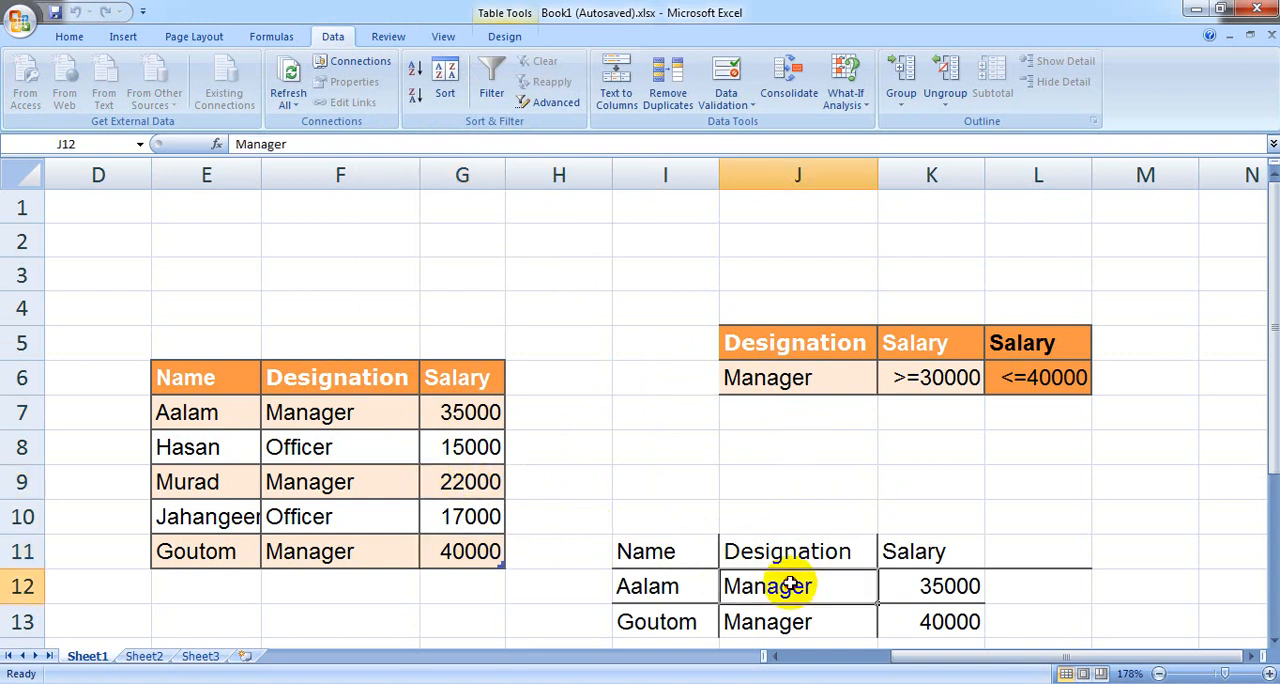
{"action": "left_click", "coordinate": [555, 456]}
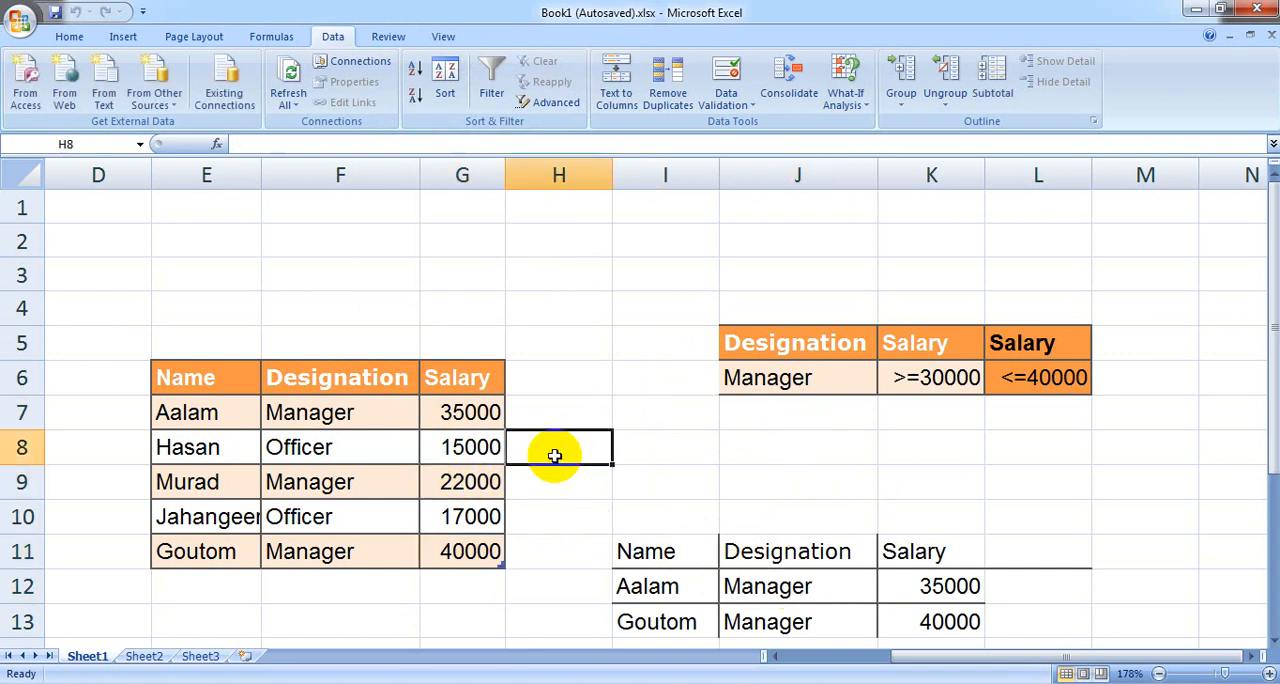